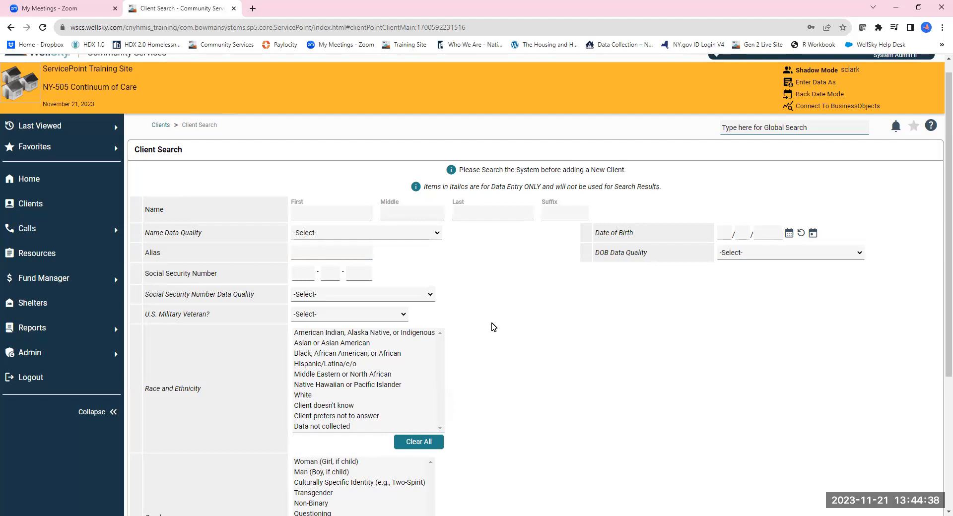
Step: Enter the client's first name and last name in the client search form
left_click(332, 212)
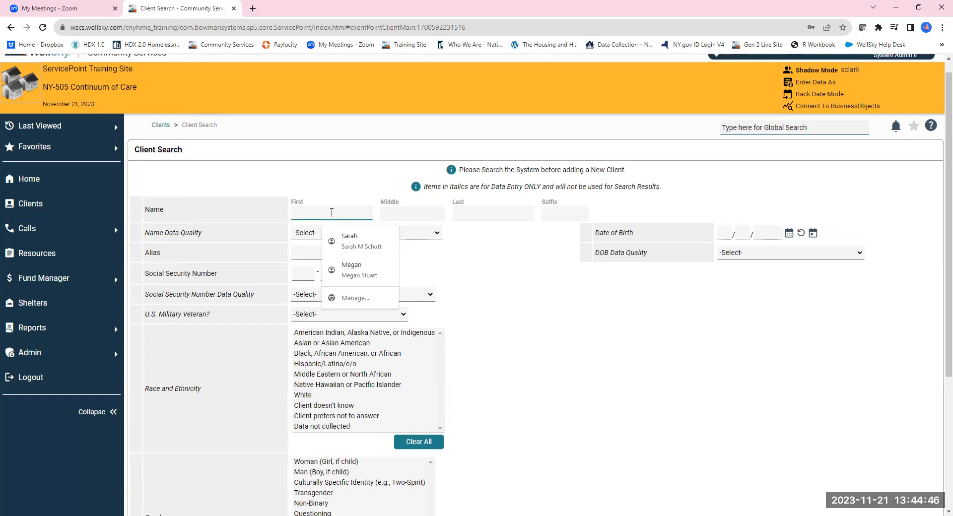
type("Robert")
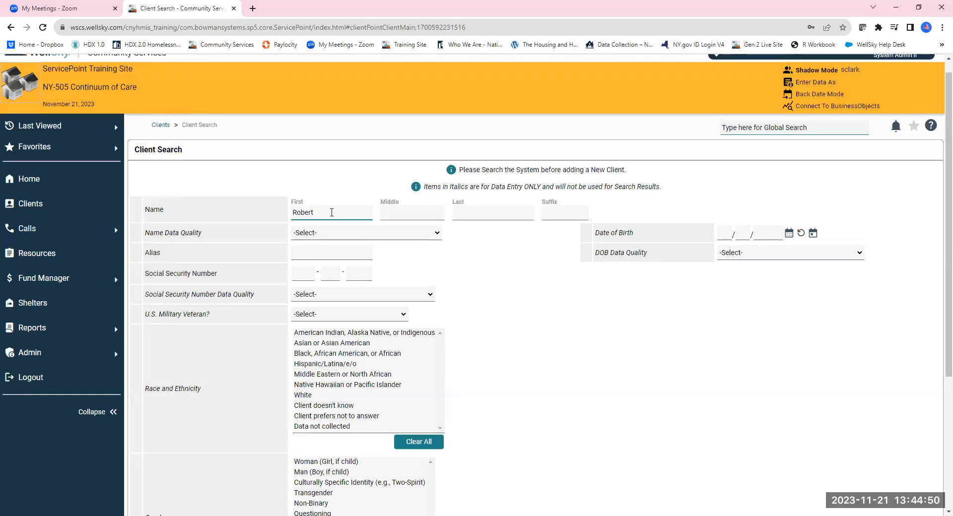
key("Tab")
key("Tab")
type("Drop In")
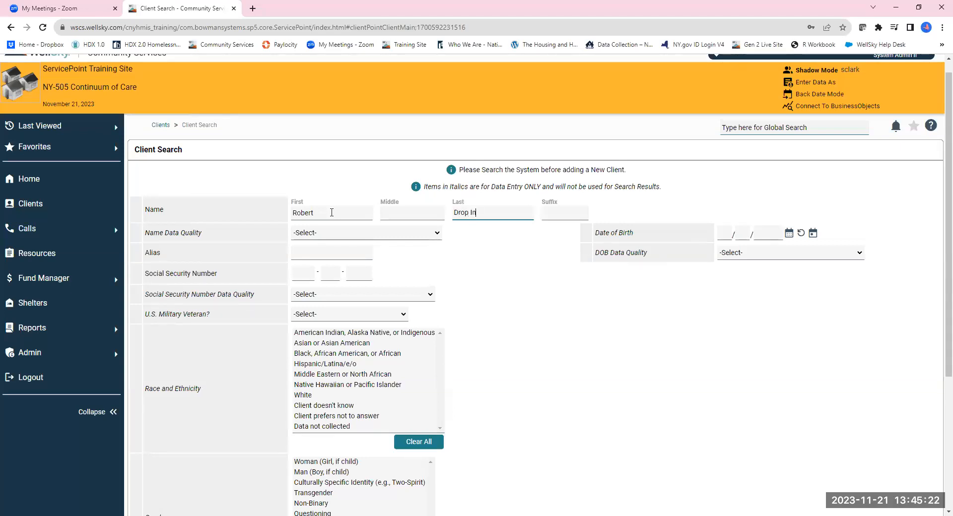
type(" Center")
Step: Set Name Data Quality to Partial, Street Name, or Code Name Reported and enter the client's alias
left_click(332, 213)
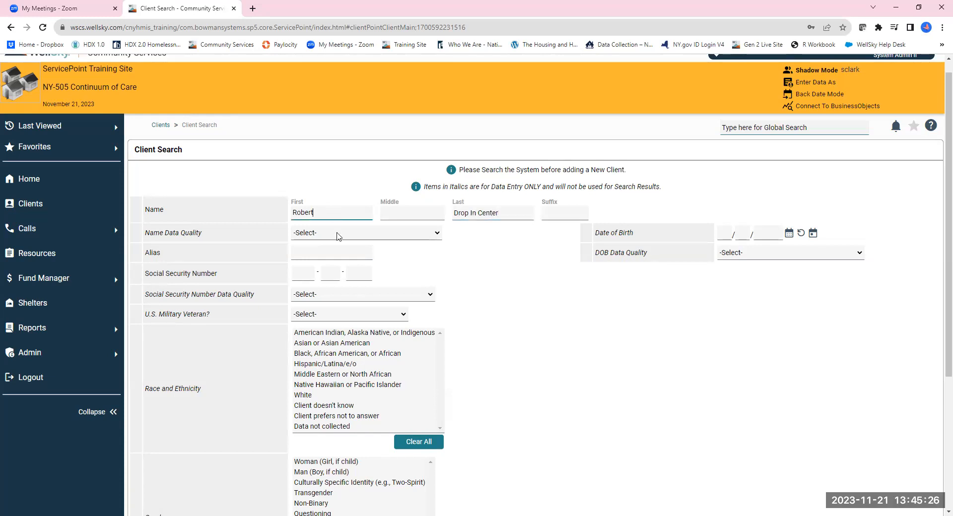
left_click(338, 236)
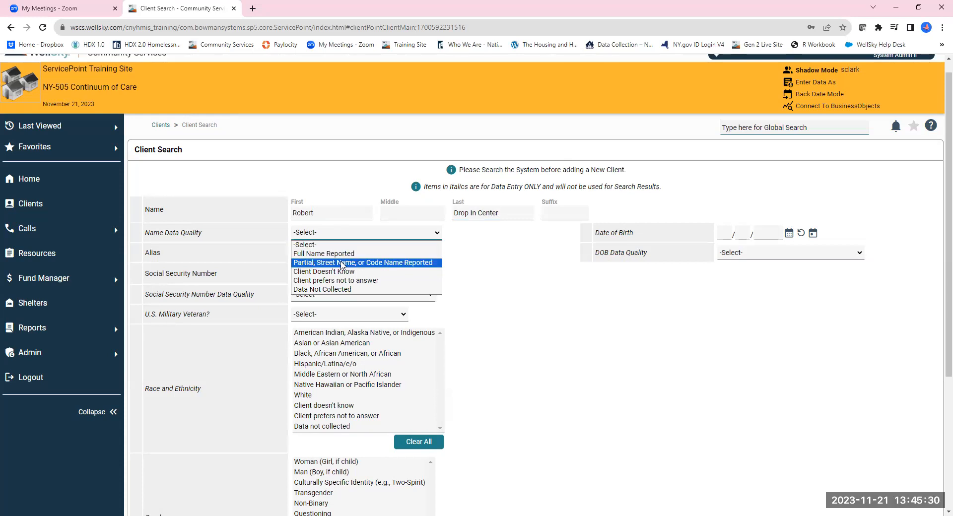
left_click(383, 268)
left_click(346, 252)
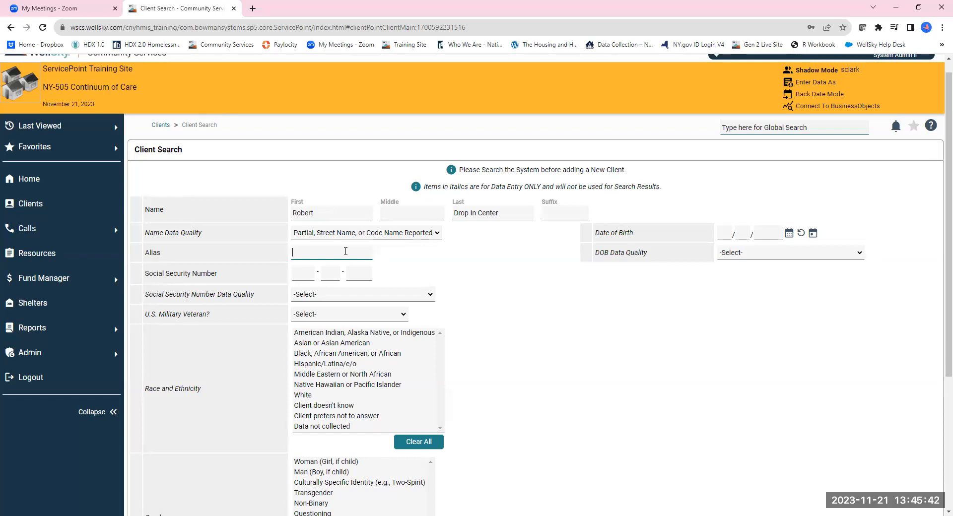
type("Bub")
Step: Enter the client's date of birth and set DOB Data Quality to Approximate or Partial DOB Reported (HUD)
left_click(726, 231)
type("0101")
type("1993")
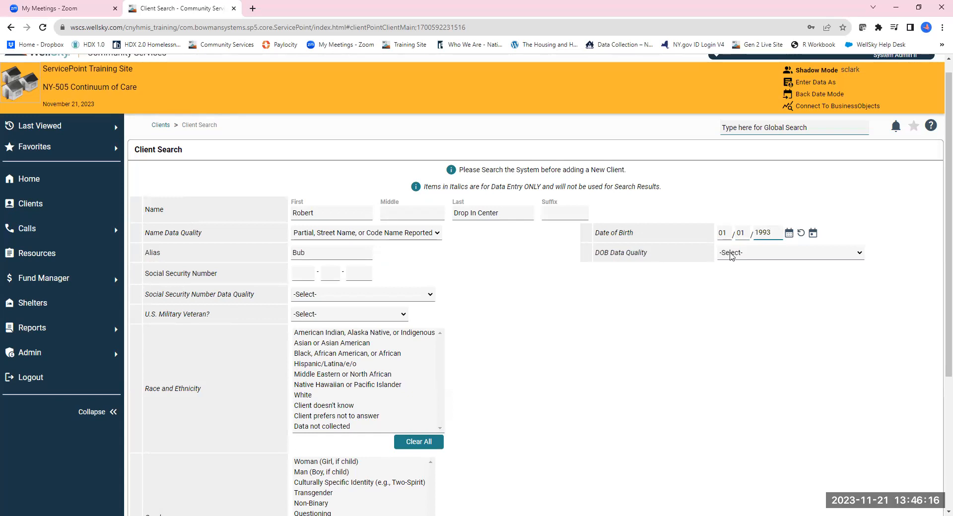
left_click(731, 255)
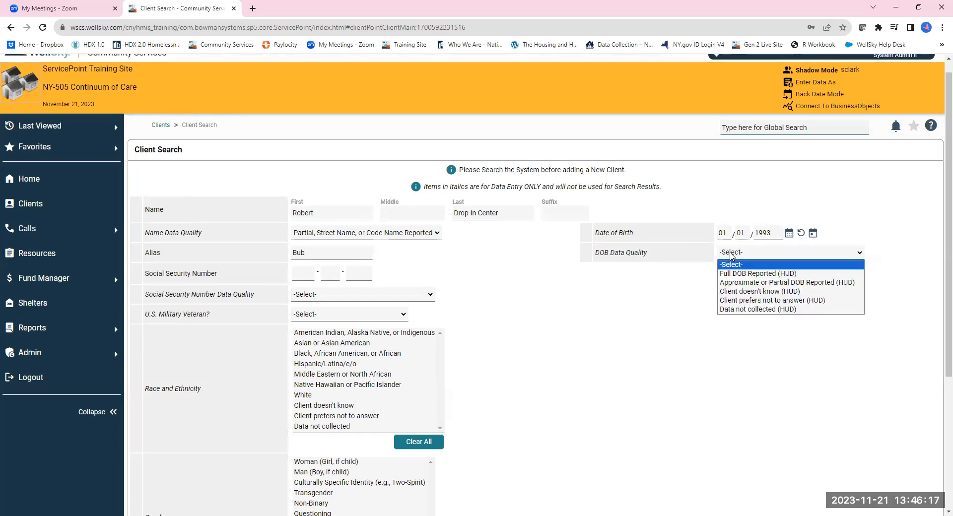
left_click(778, 288)
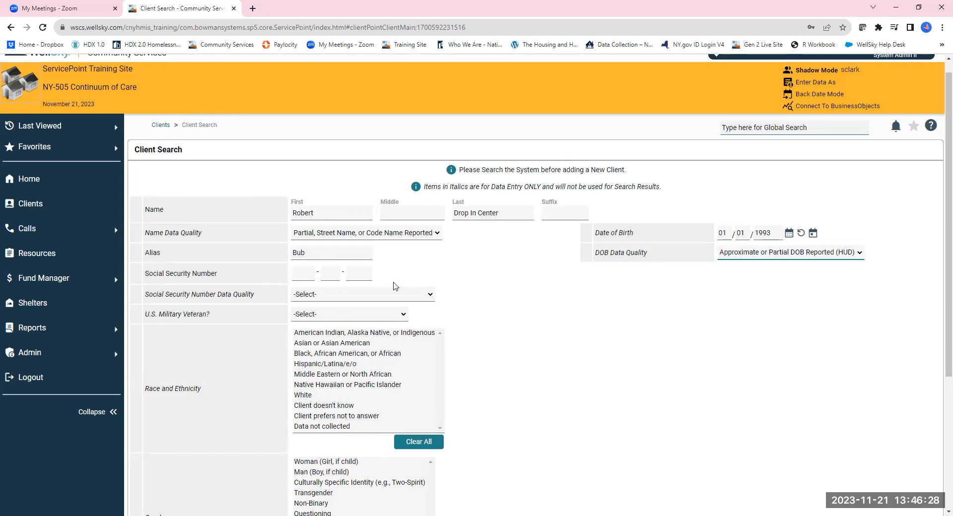
Step: Set Social Security Number Data Quality and U.S. Military Veteran both to Data not collected (HUD)
left_click(316, 296)
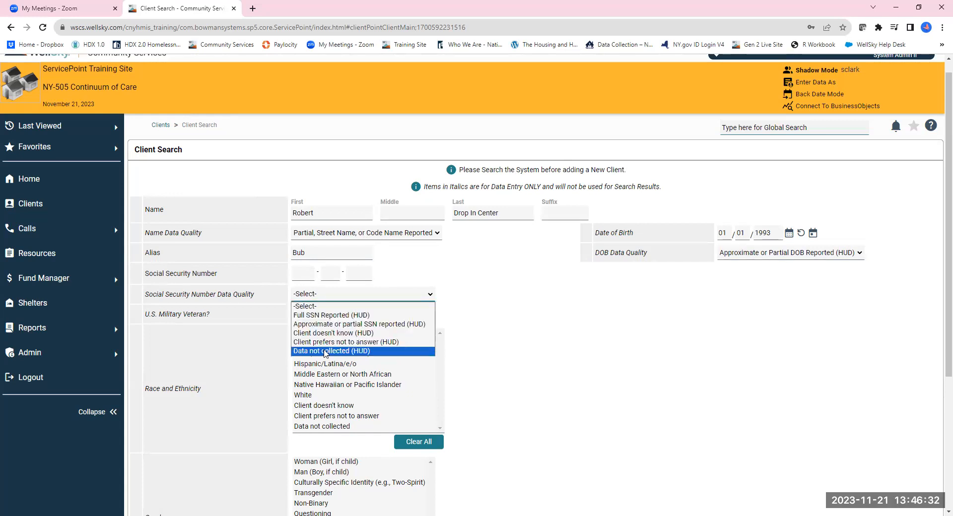
left_click(326, 352)
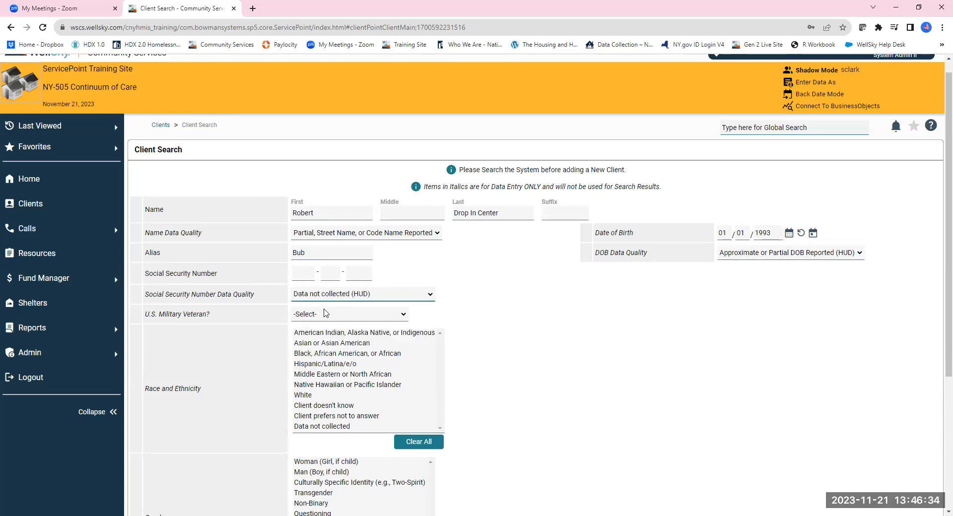
left_click(326, 314)
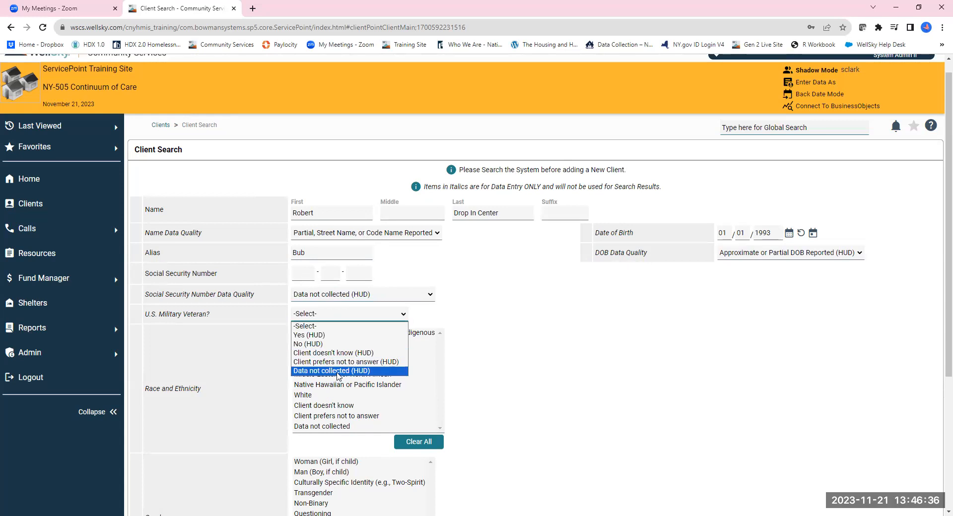
left_click(337, 373)
Step: Search the system for clients matching the entered information
scroll(361, 316, "down", 2)
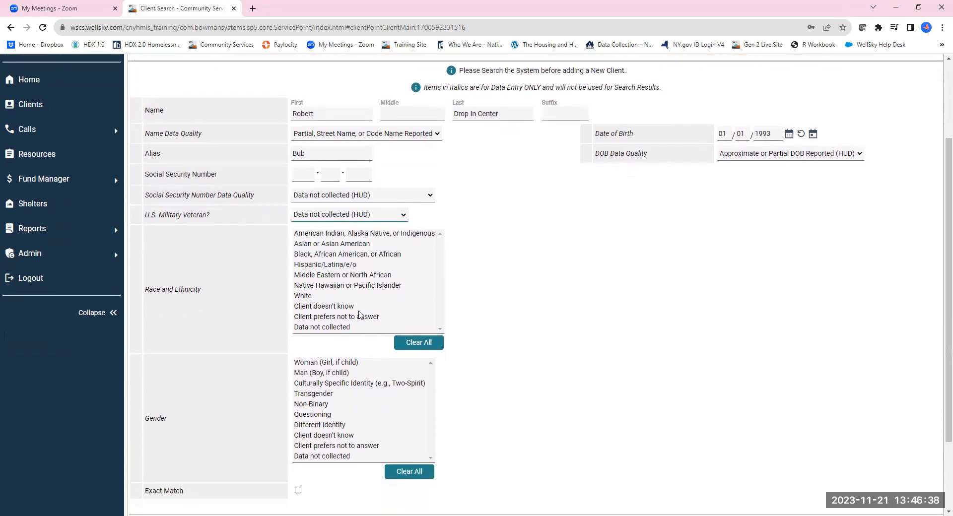
scroll(360, 315, "down", 2)
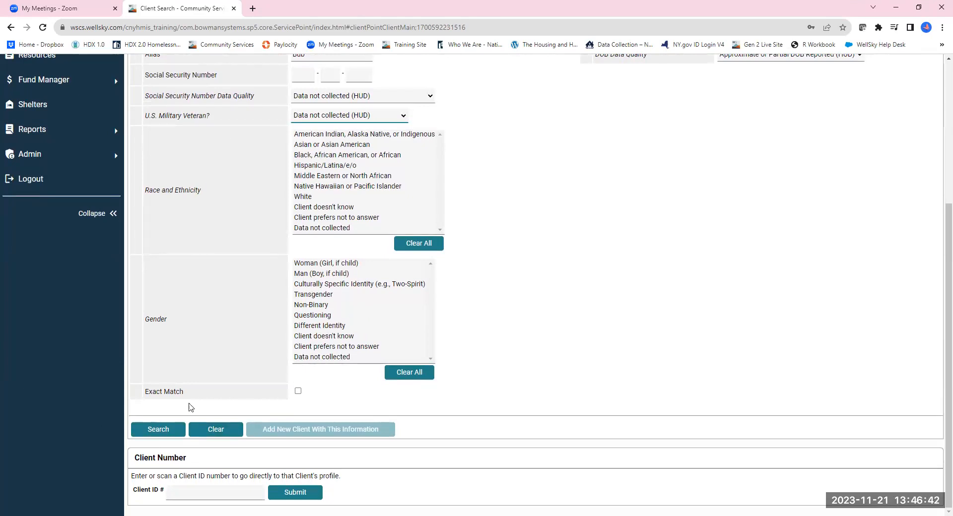
left_click(162, 432)
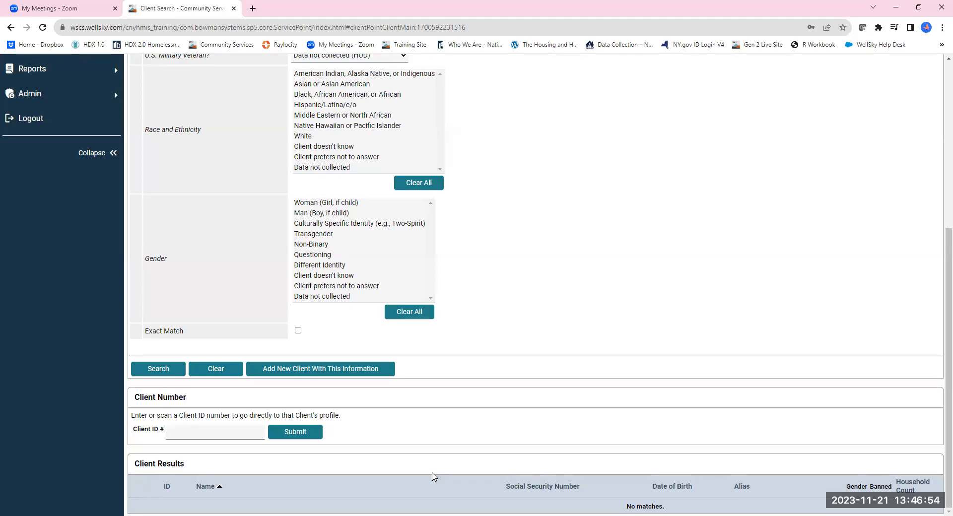
Step: Add a new client with this information and confirm the addition
left_click(322, 372)
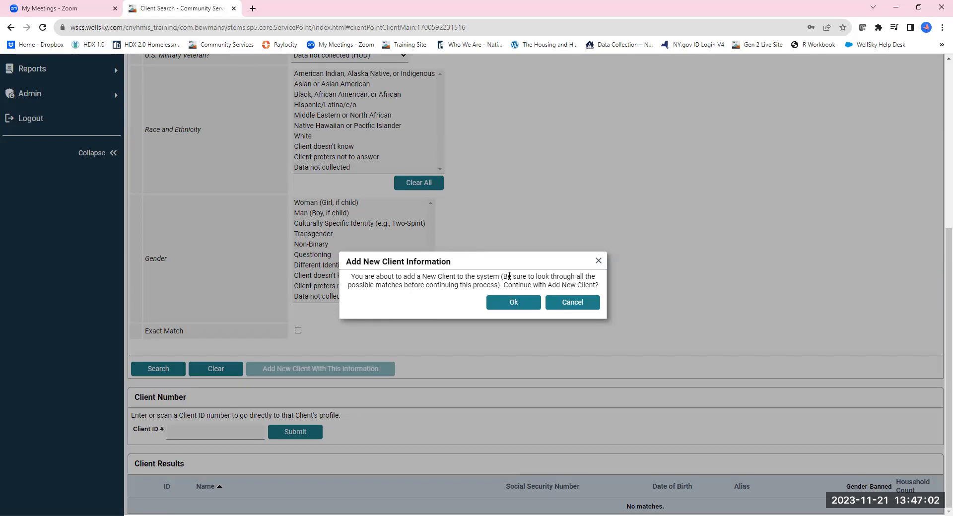
left_click(505, 304)
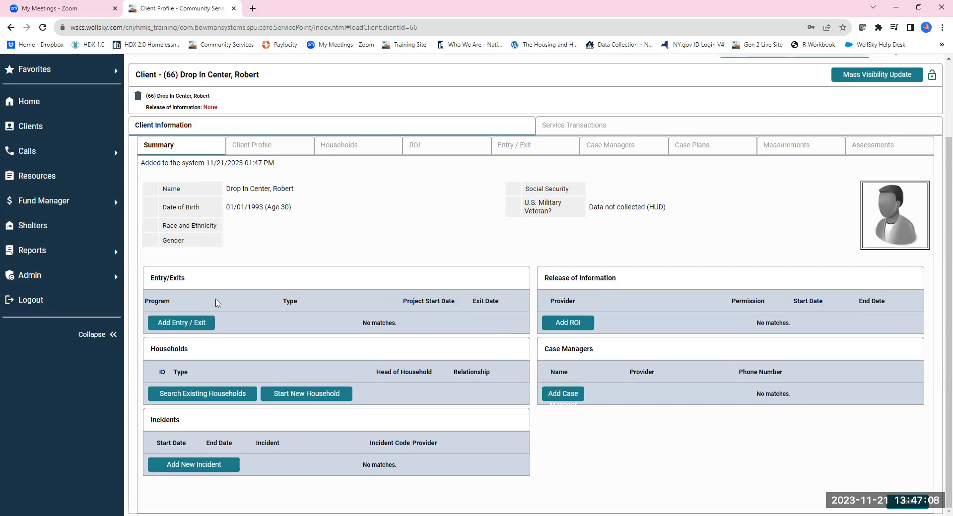
Step: Review the new client's profile record and demographics
left_click(276, 151)
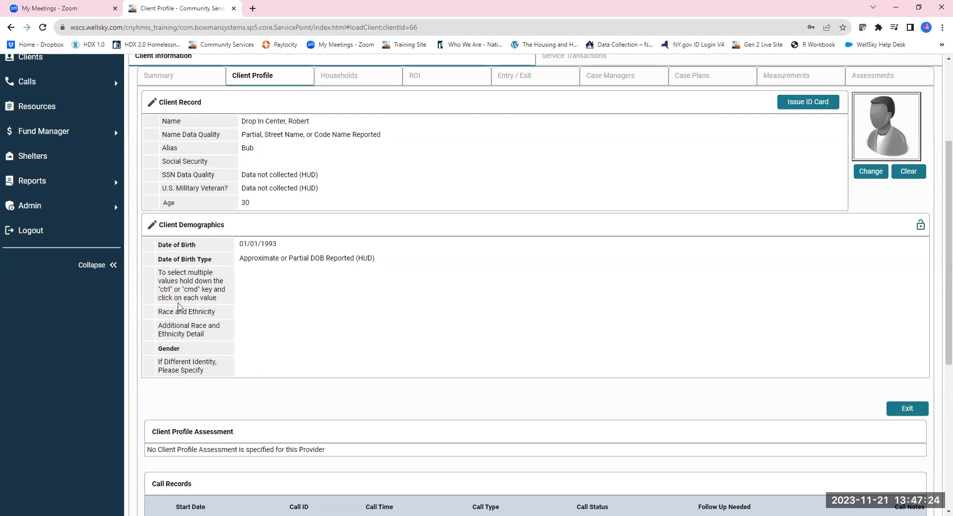
scroll(190, 346, "up", 2)
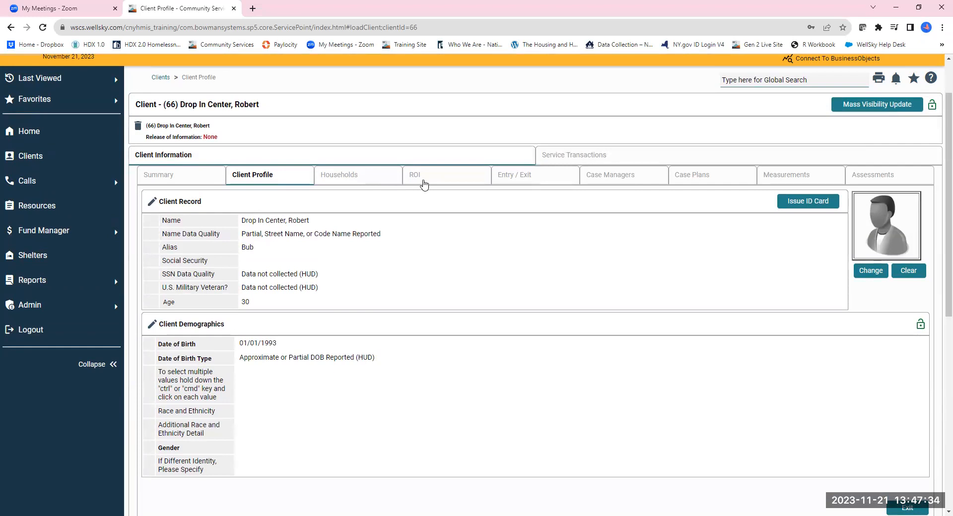
left_click(522, 179)
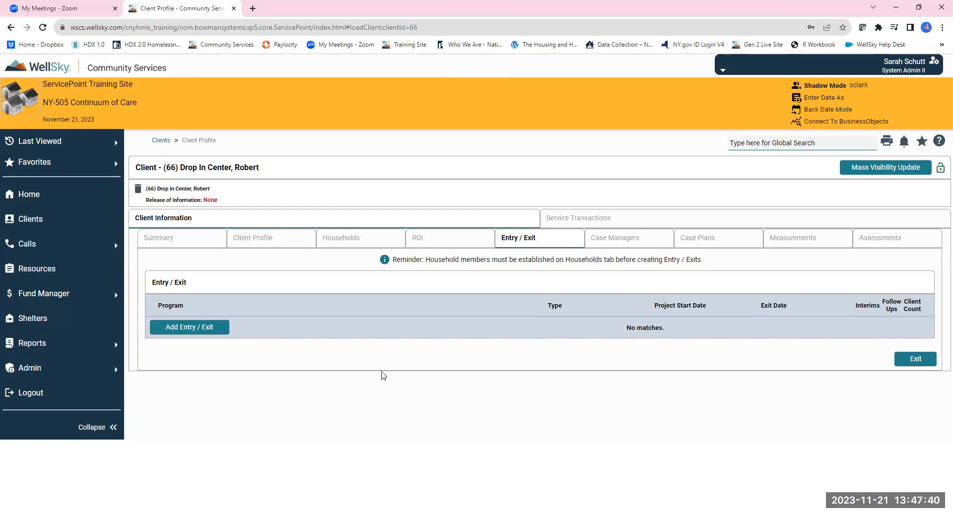
left_click(191, 331)
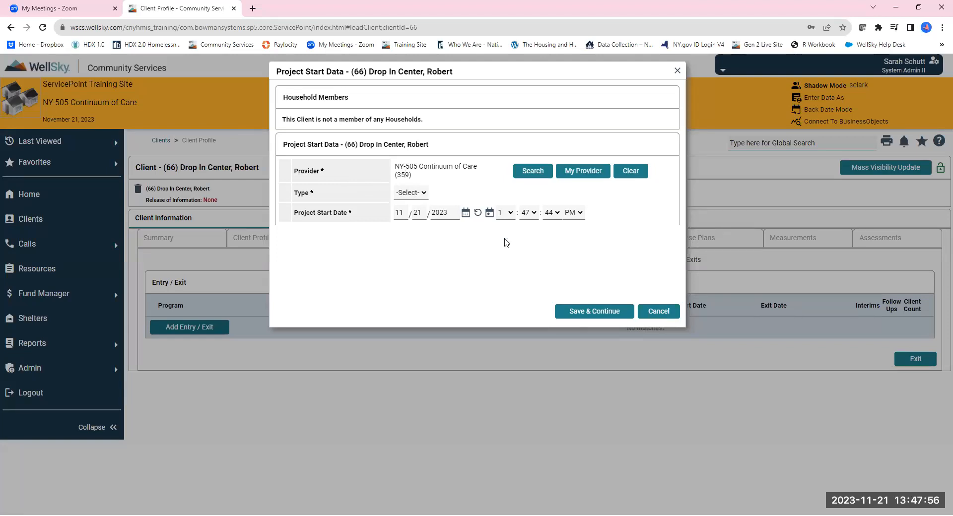
left_click(660, 312)
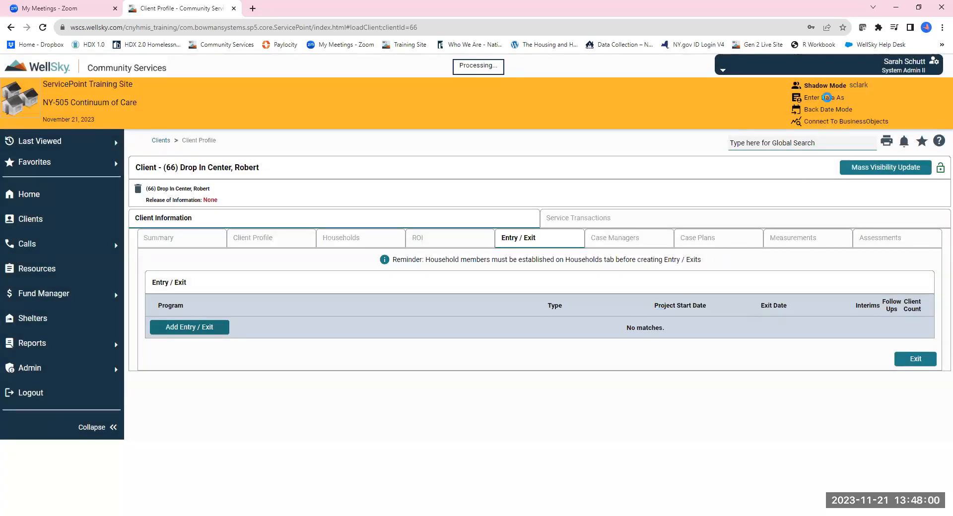
Step: Switch Enter Data As to the provider In My Father's Kitchen (163), browsing providers starting with I
left_click(828, 100)
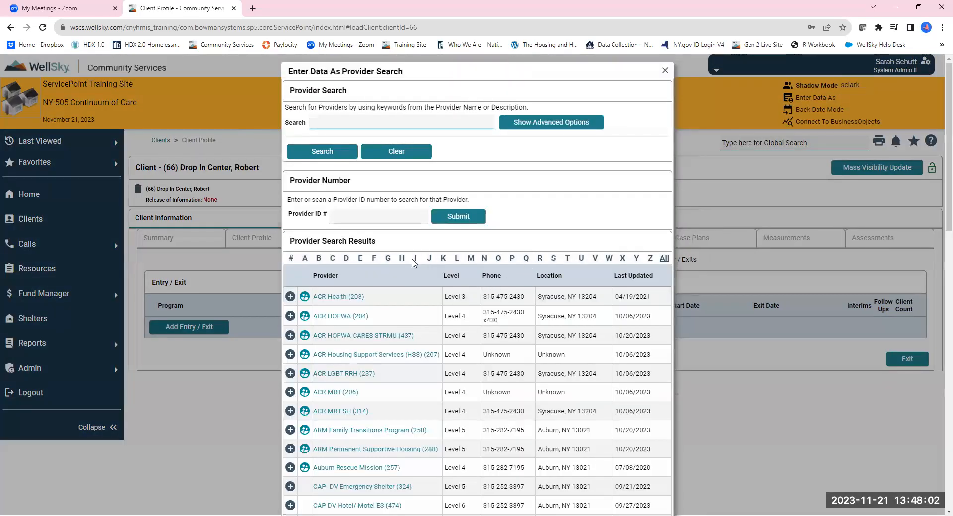
left_click(415, 259)
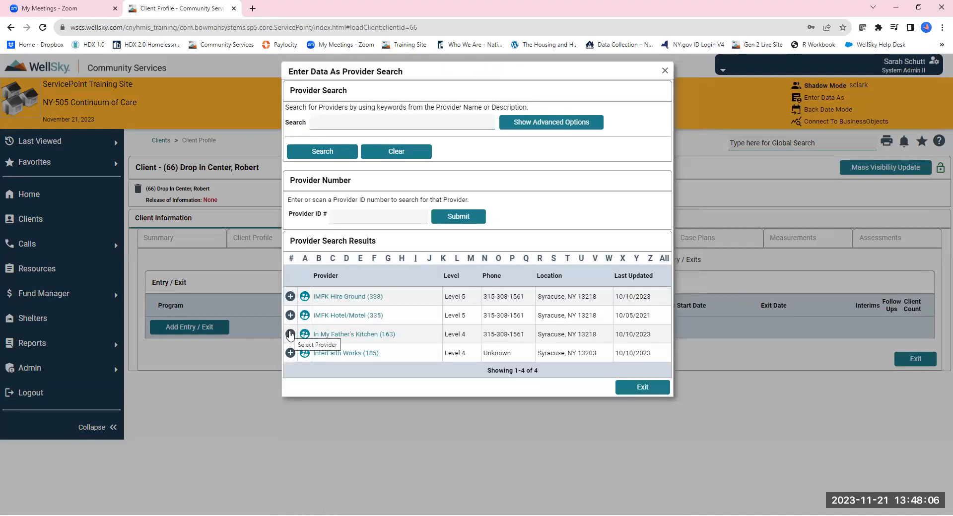
left_click(290, 335)
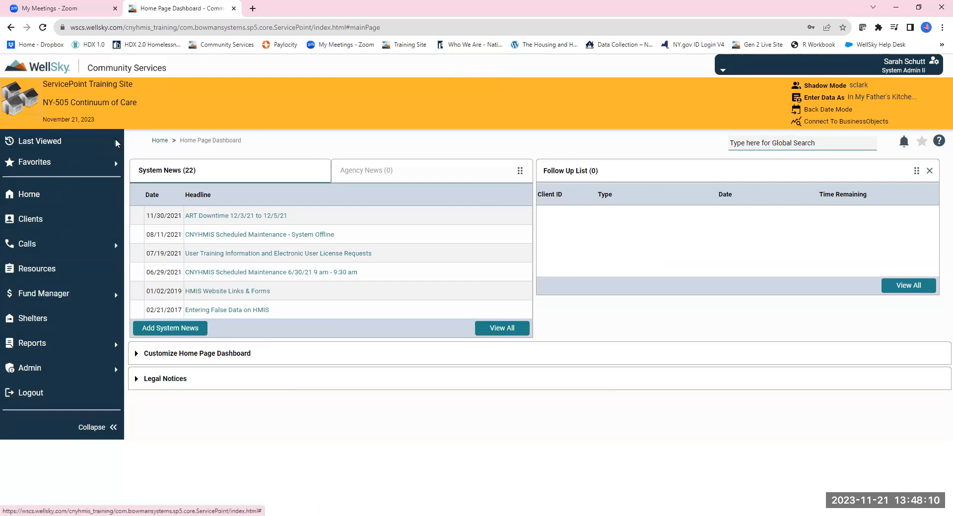
Step: Reopen the recently viewed client and start adding a new entry/exit
left_click(63, 143)
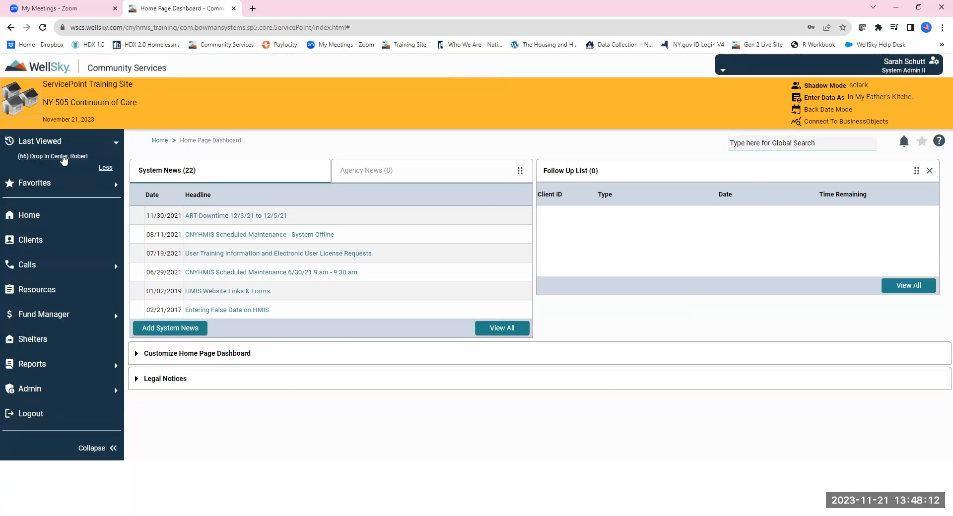
left_click(65, 157)
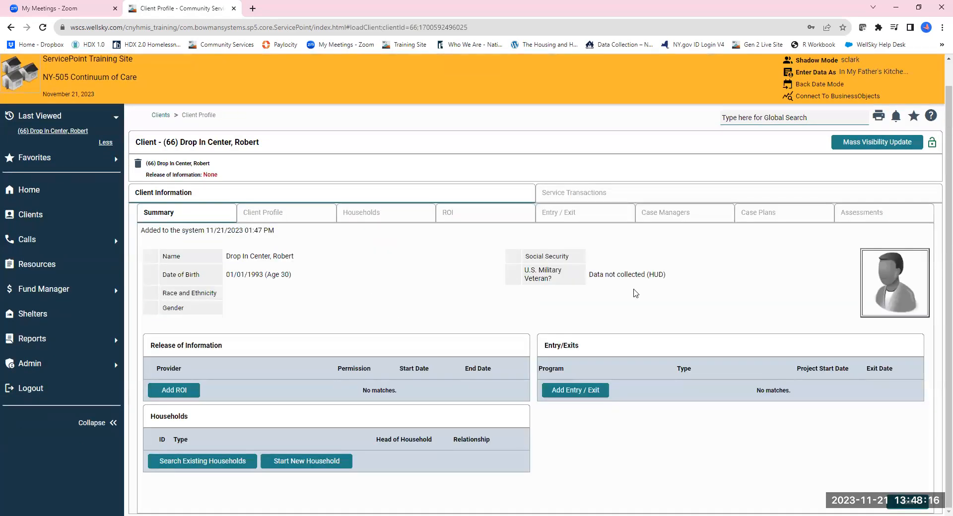
left_click(566, 214)
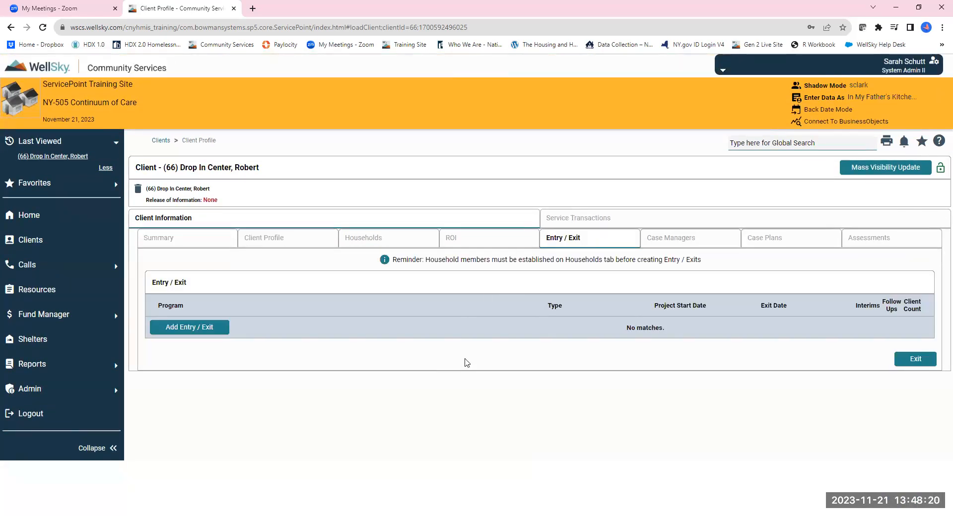
left_click(211, 334)
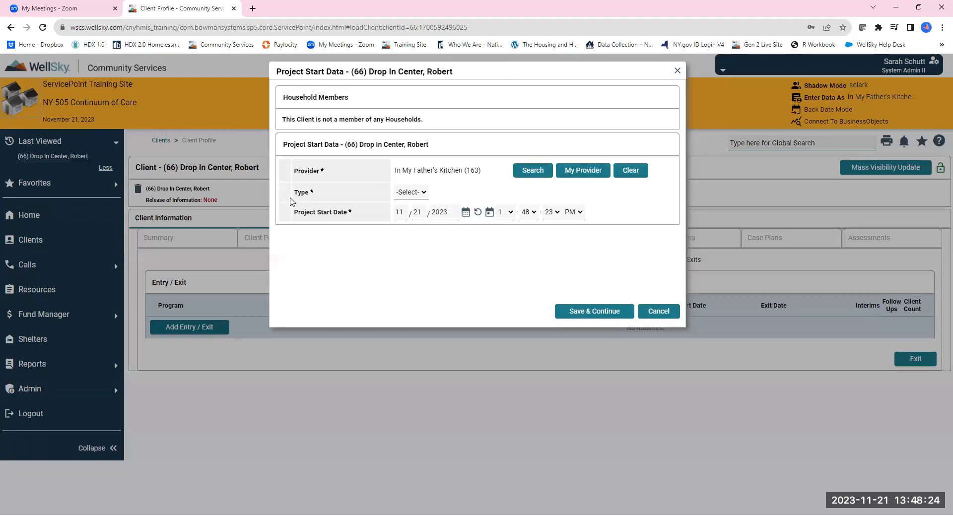
Step: Set the entry type to Basic and the project start date to 11/16/2023, then save and continue
left_click_drag(485, 173, 392, 178)
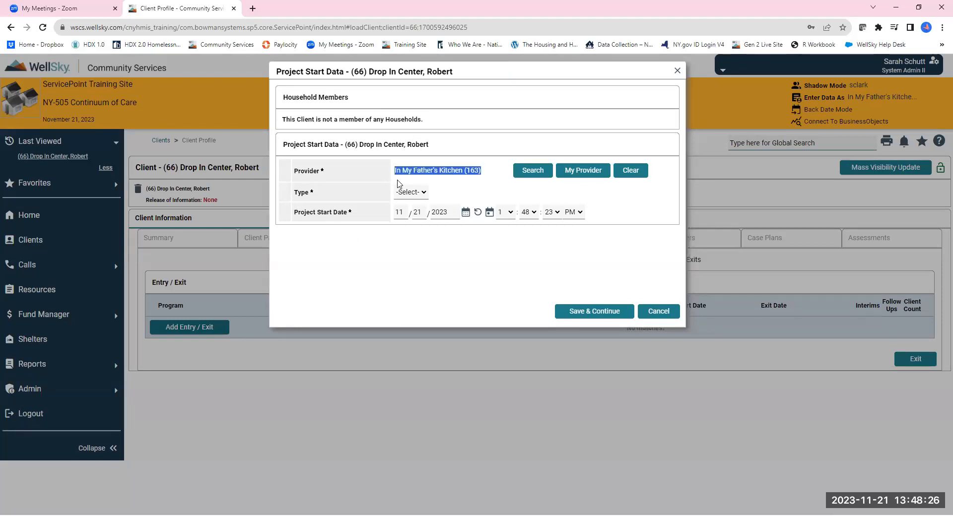
left_click(407, 193)
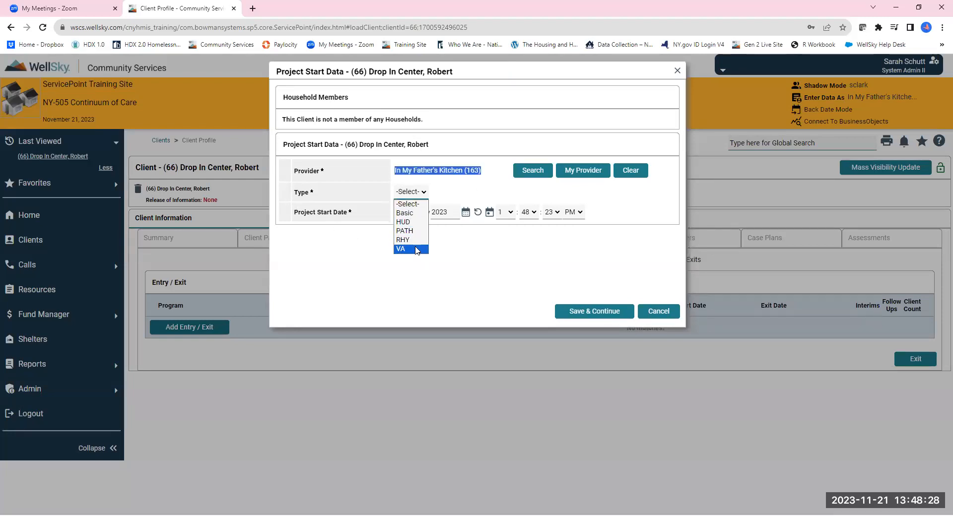
left_click(409, 214)
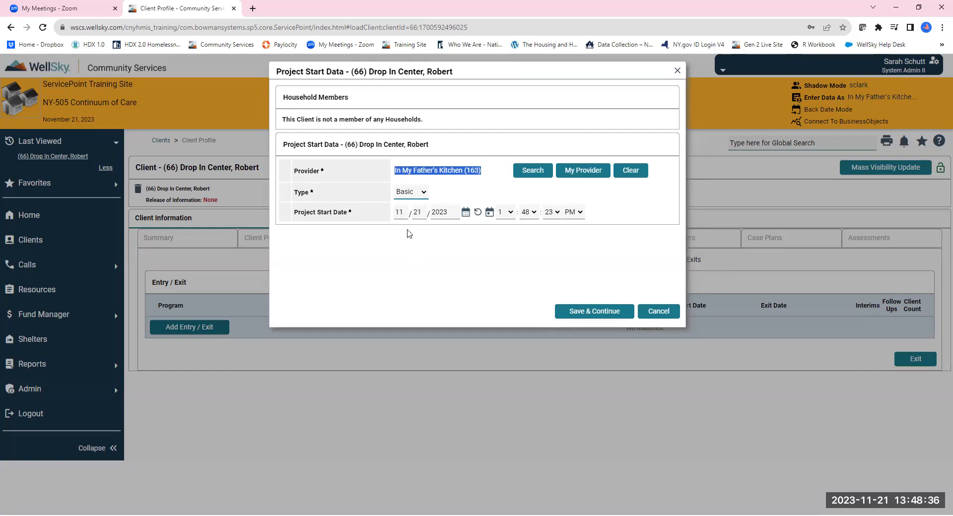
left_click(465, 214)
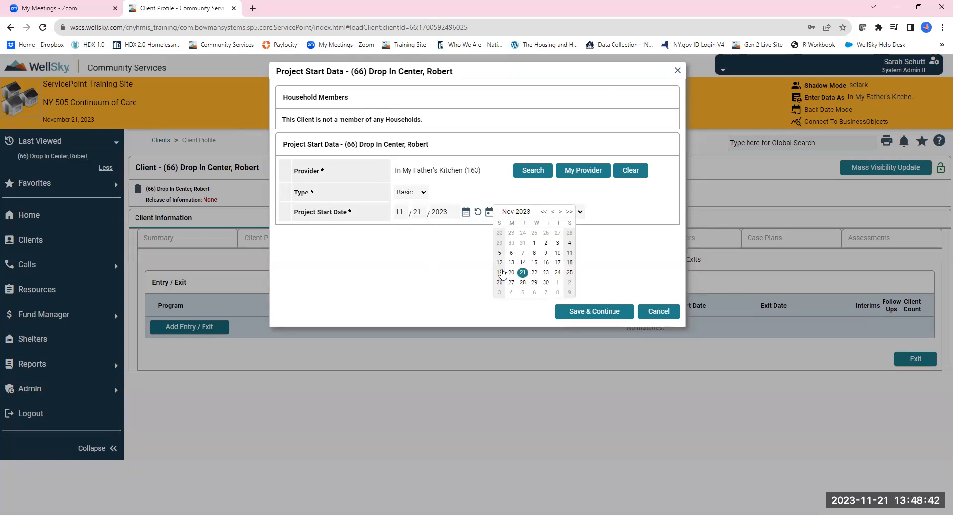
left_click(546, 263)
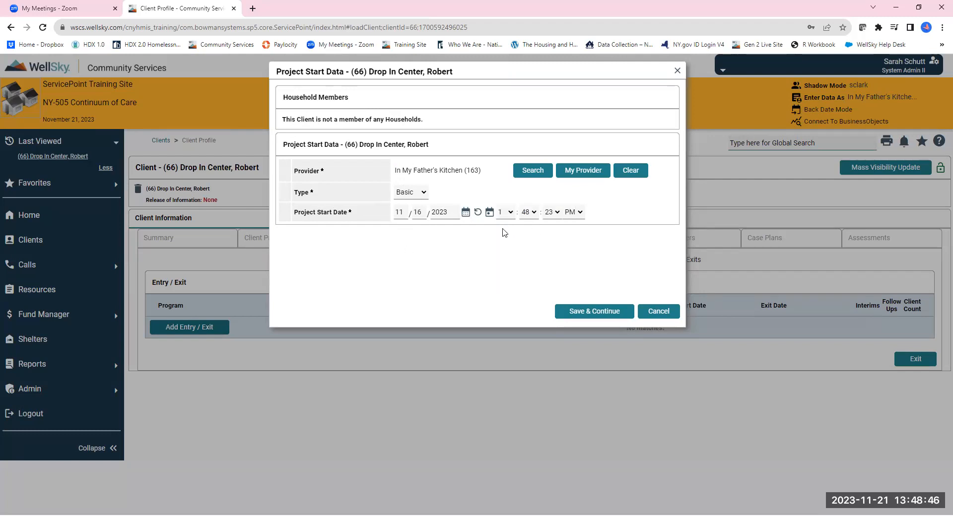
left_click(591, 321)
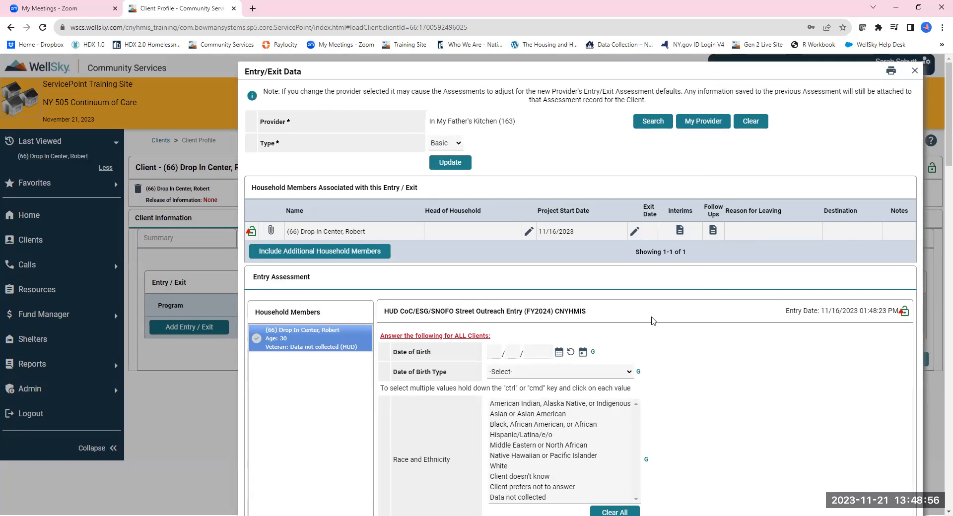
Step: In the entry assessment, set Relationship to Head of Household to Self (head of household) and Enrollment CoC to NY-505
scroll(671, 317, "down", 2)
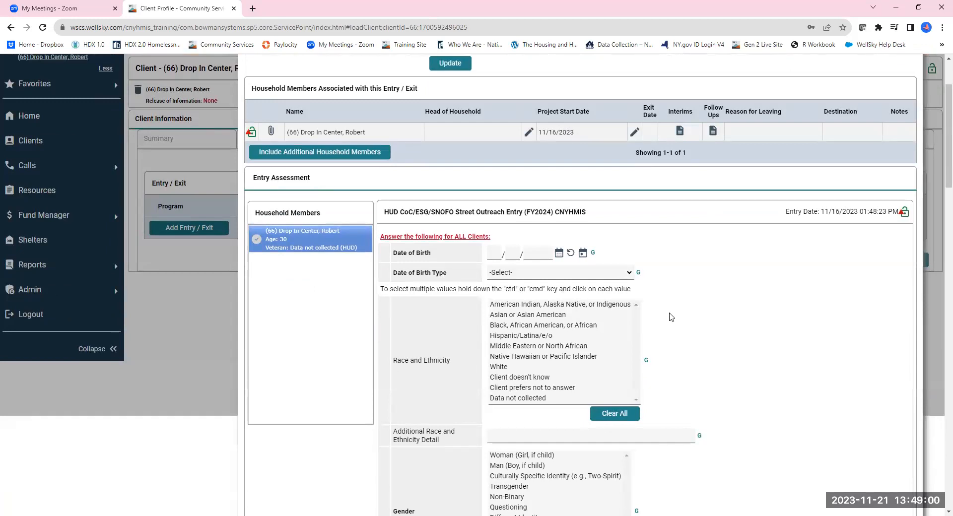
scroll(671, 317, "down", 10)
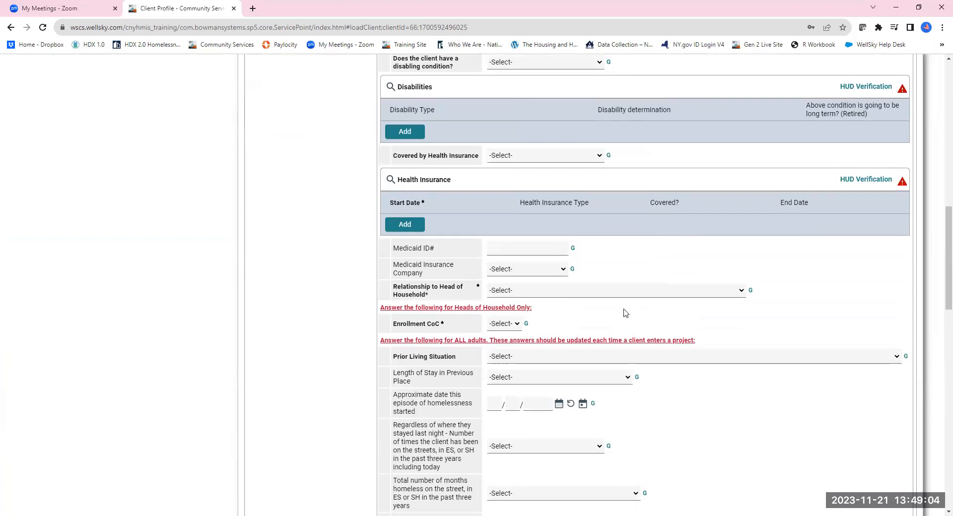
left_click(579, 294)
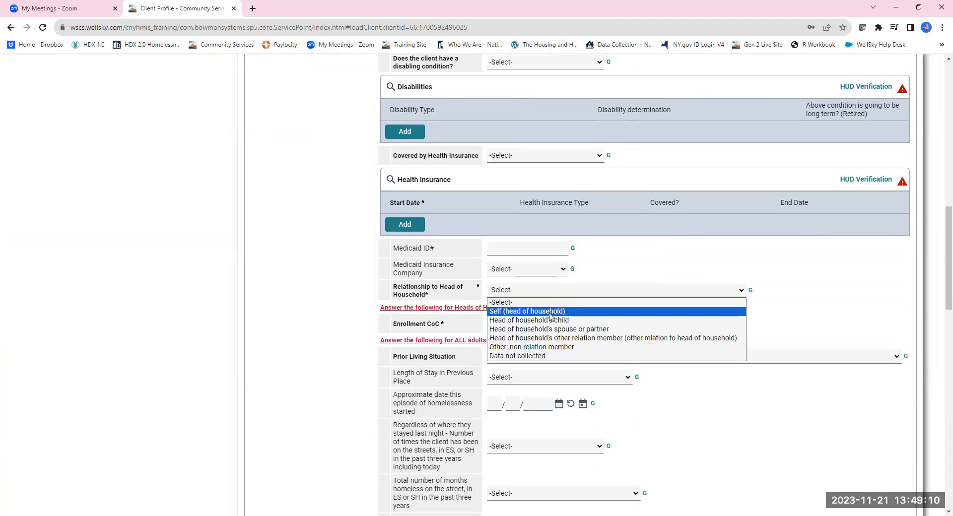
left_click(550, 312)
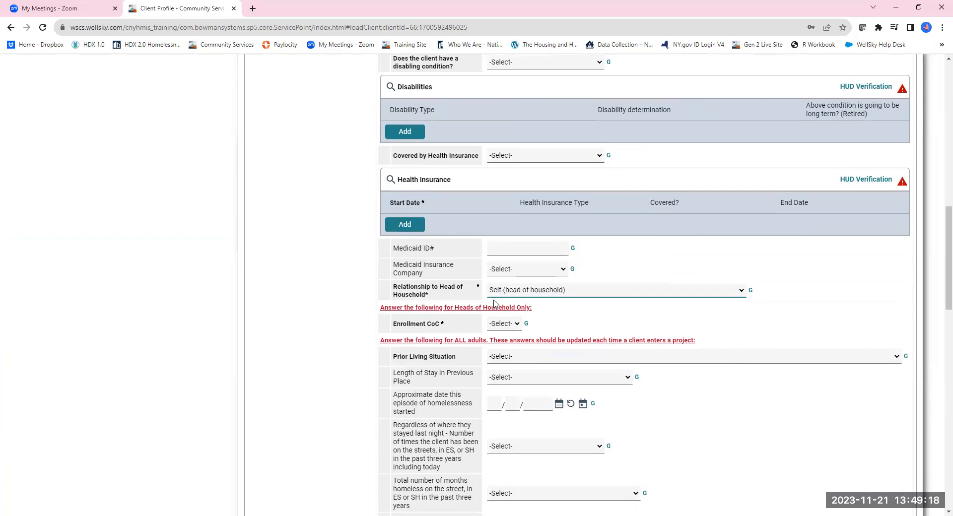
left_click(515, 325)
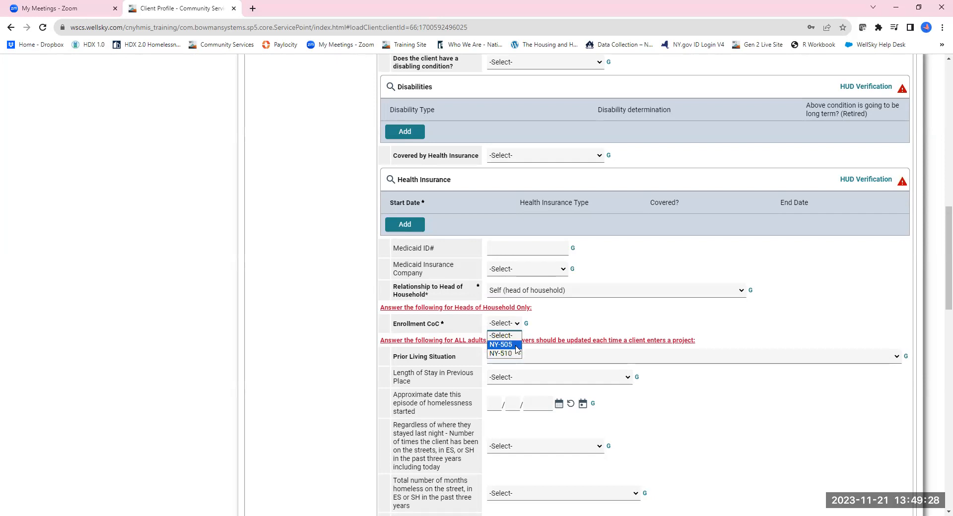
left_click(517, 345)
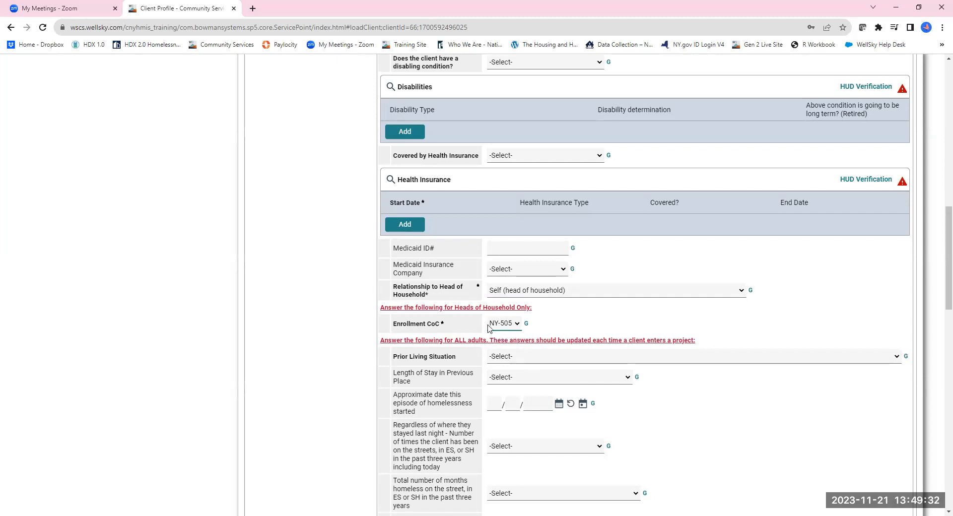
Step: Add a new Current Living Situation record and set its end date and information date to 11/16/2023
scroll(489, 328, "up", 12)
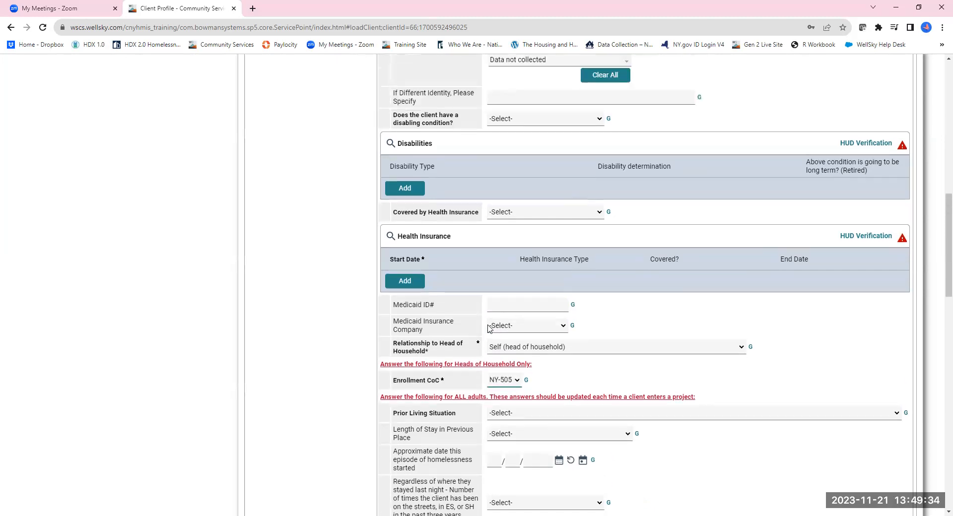
scroll(494, 308, "down", 20)
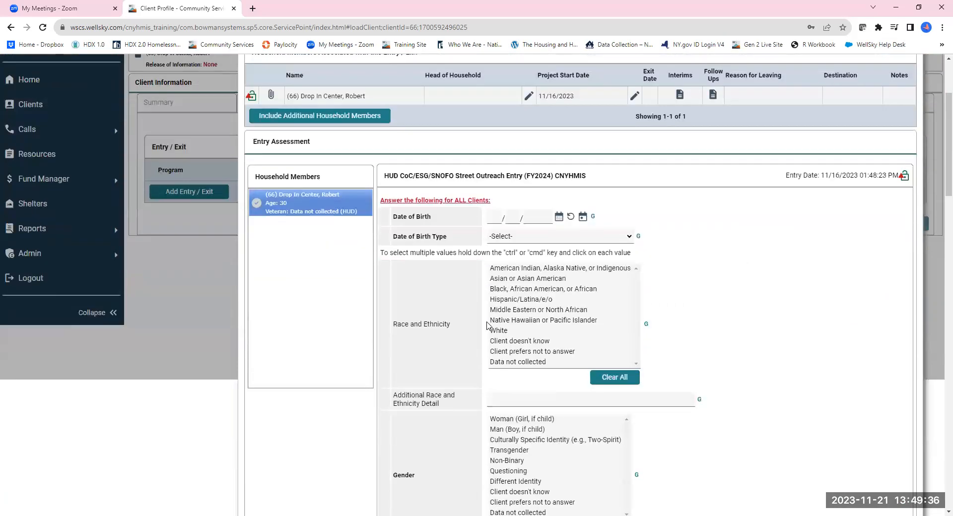
scroll(532, 438, "down", 2)
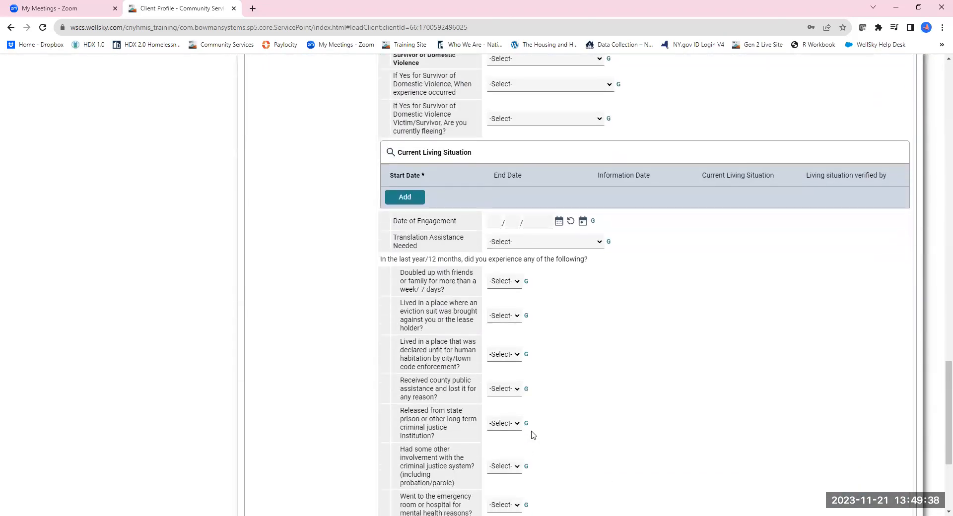
scroll(533, 436, "down", 4)
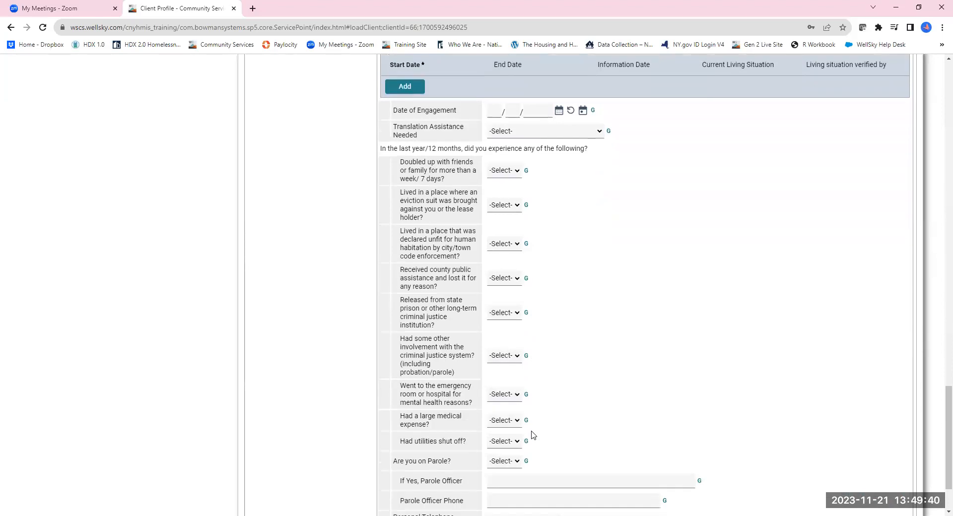
scroll(532, 435, "up", 7)
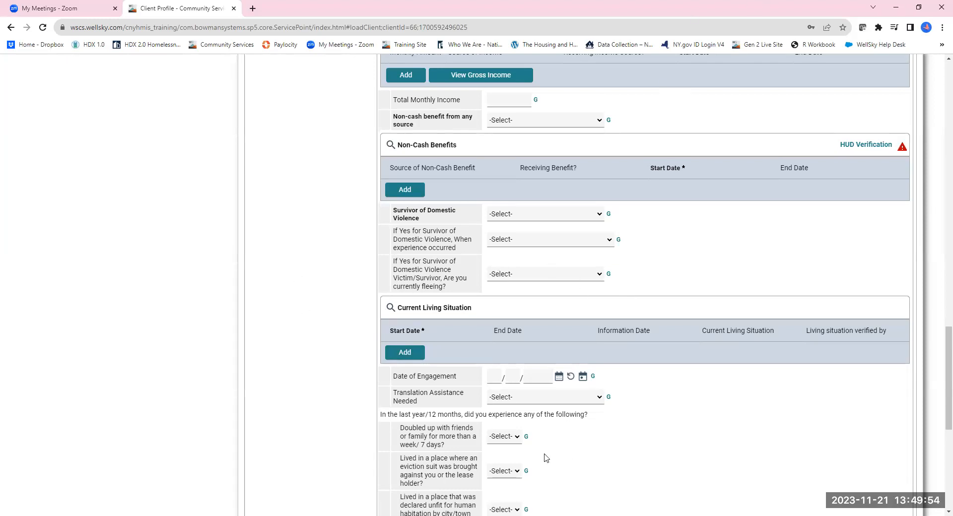
left_click(415, 354)
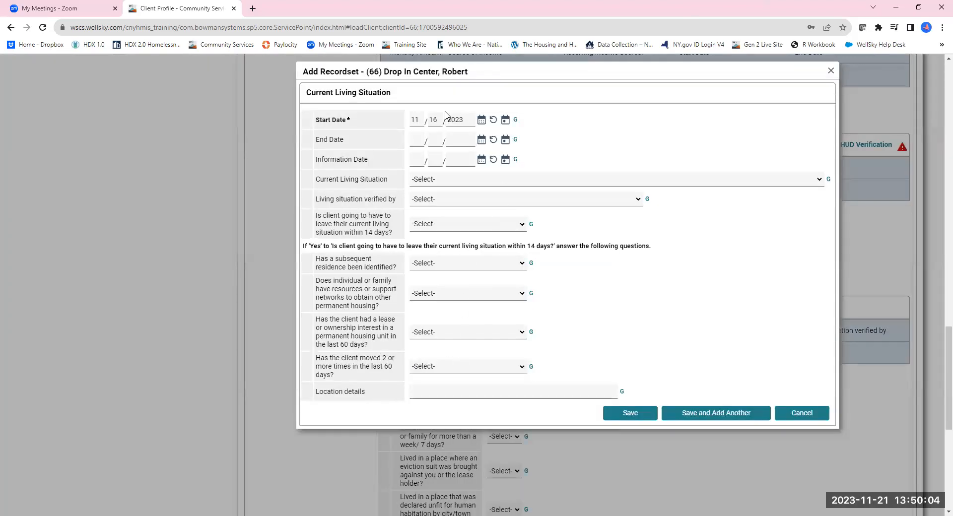
left_click(505, 143)
left_click(505, 159)
Step: Set the current living situation to Place not meant for habitation (e.g., a vehicle, an abandoned building...) (HUD)
left_click(446, 181)
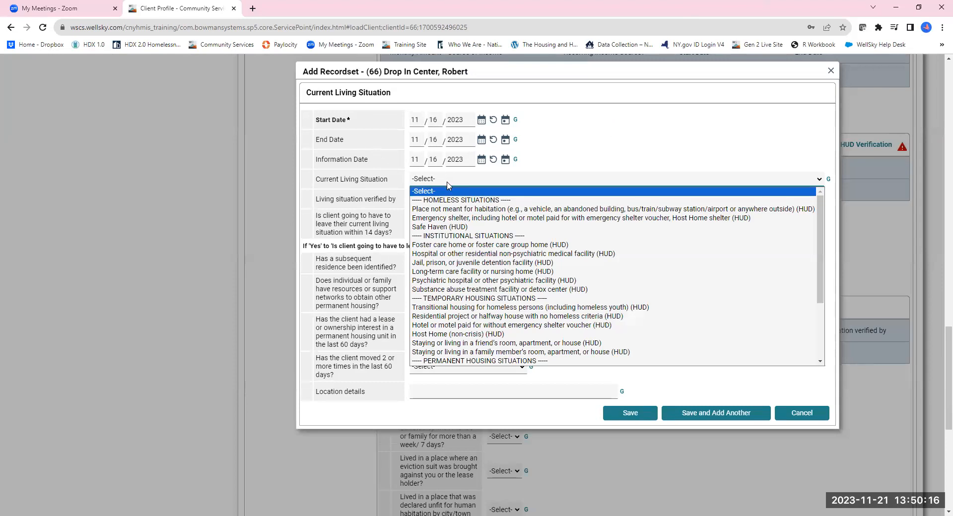
left_click(495, 209)
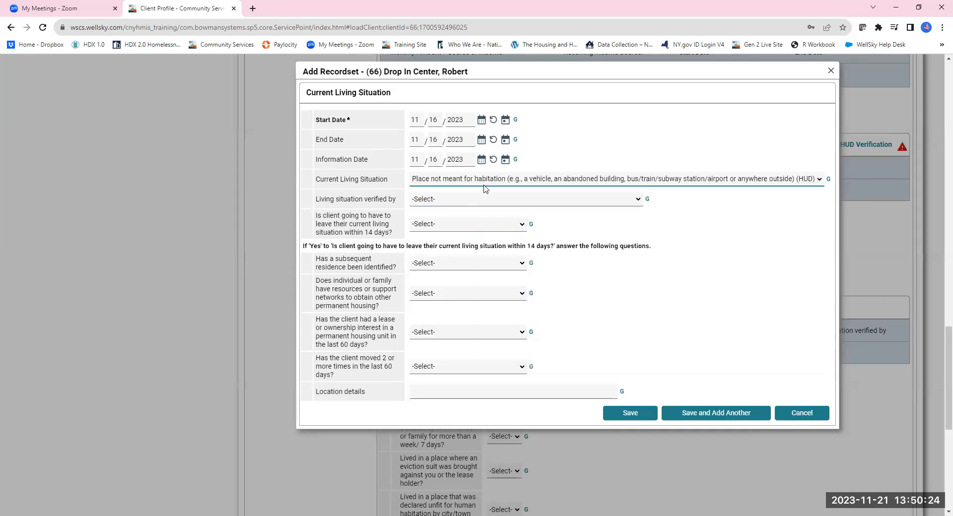
Step: Try other current living situation options, then restore Place not meant for habitation (HUD)
left_click(482, 180)
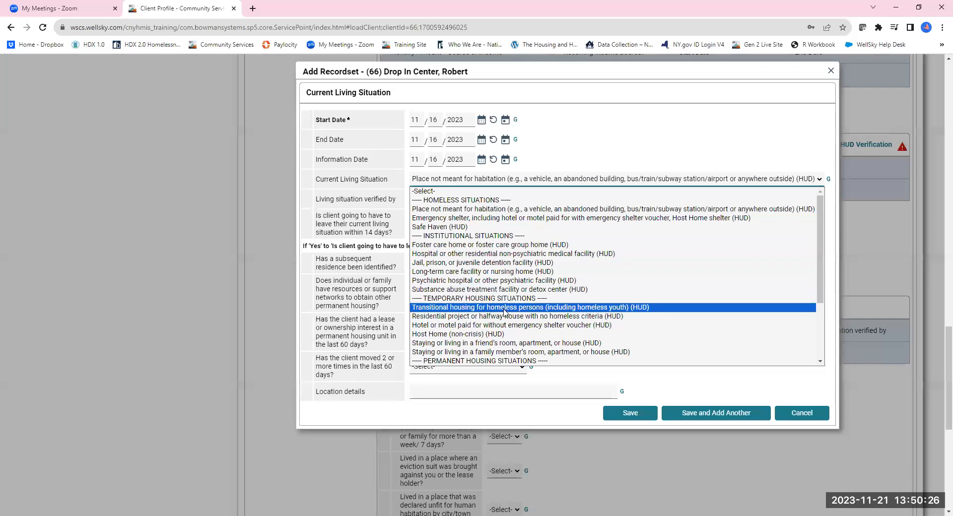
scroll(506, 309, "down", 4)
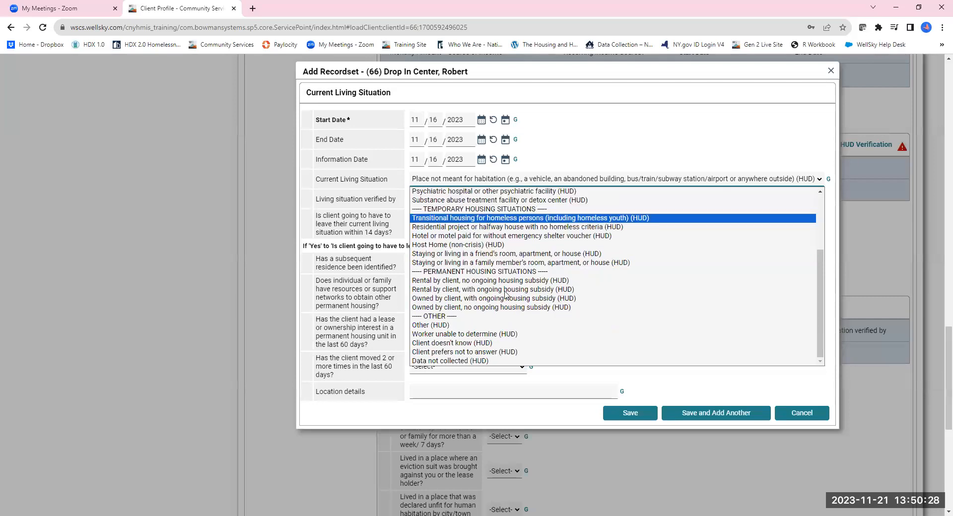
left_click(526, 256)
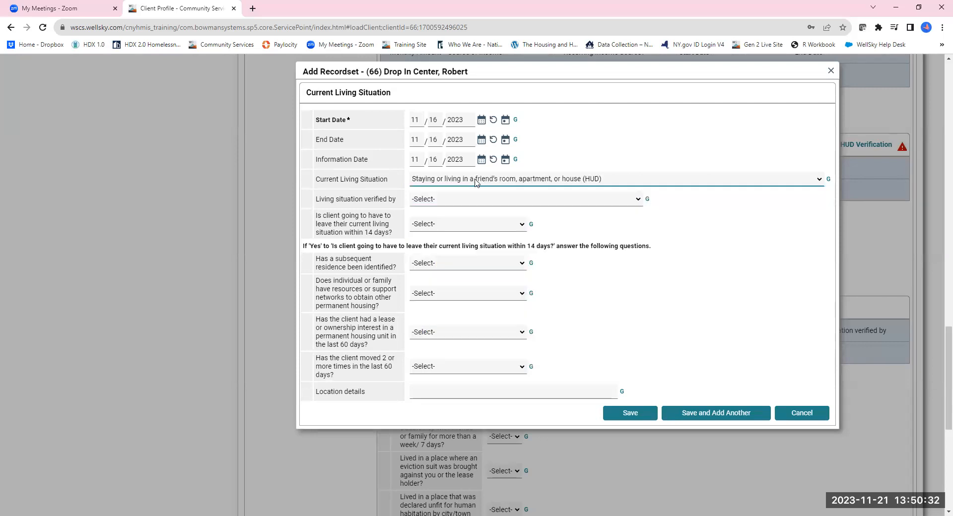
left_click(451, 200)
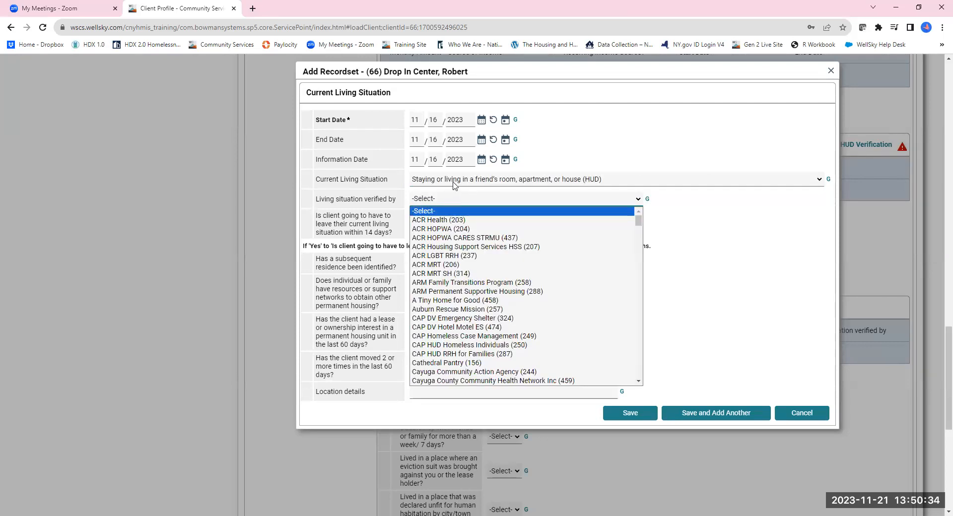
left_click(453, 183)
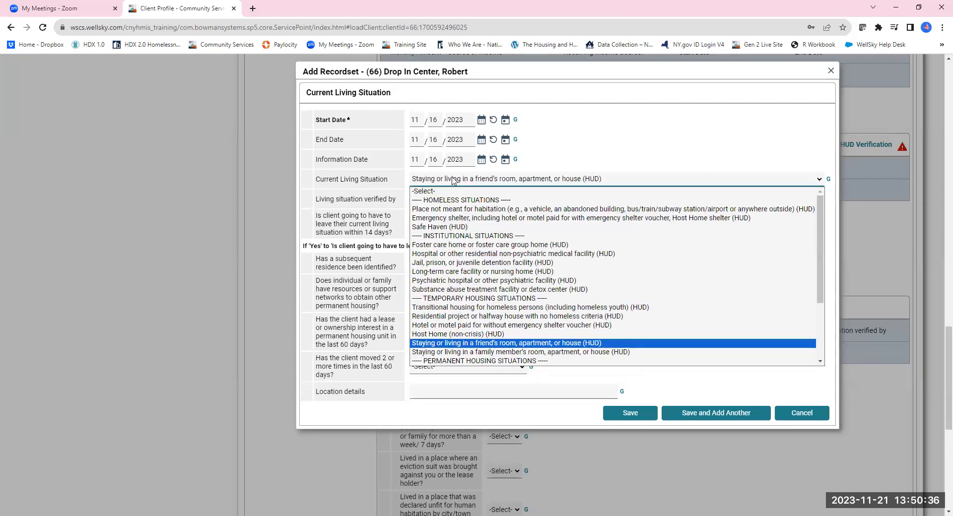
left_click(454, 181)
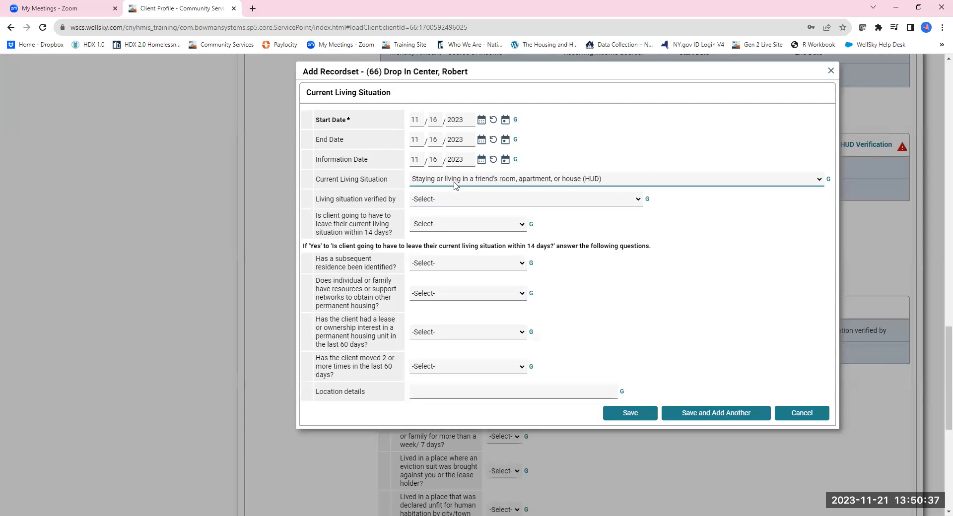
left_click(599, 182)
scroll(498, 328, "down", 2)
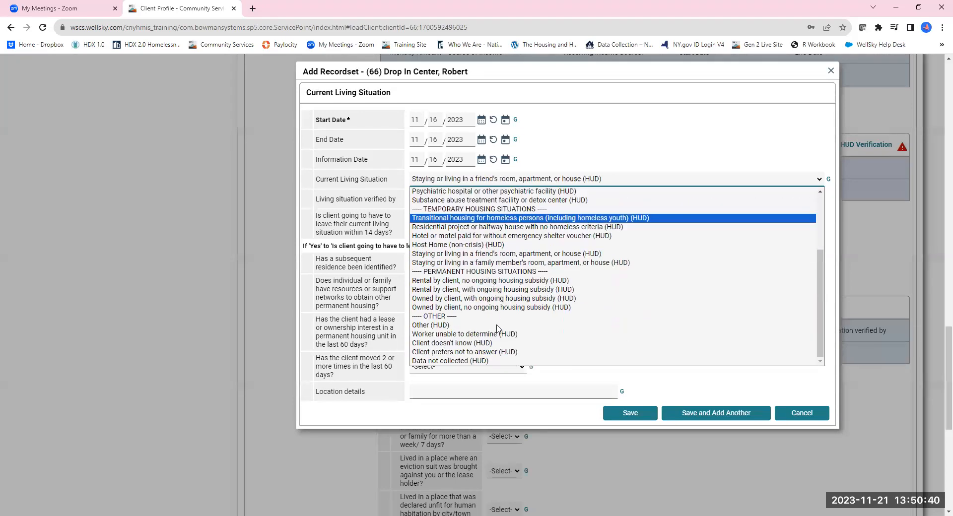
left_click(512, 228)
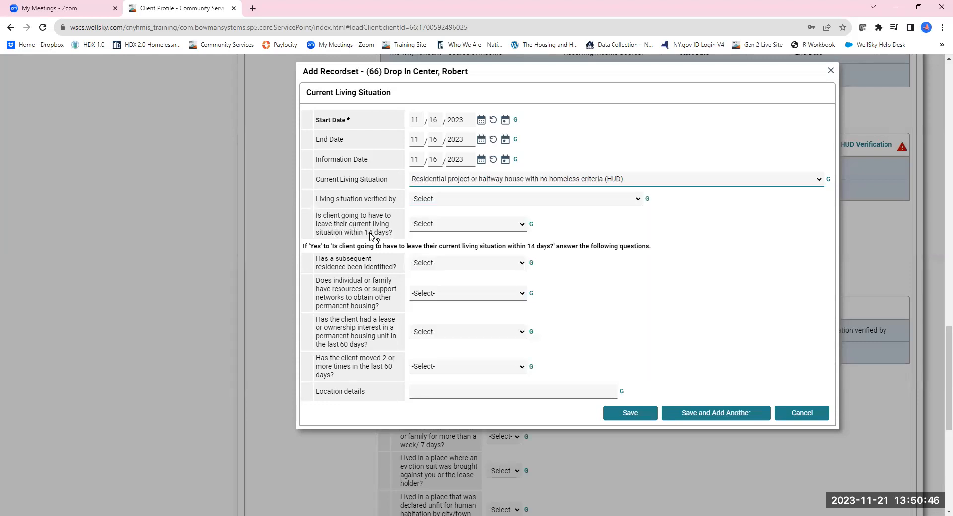
left_click(444, 229)
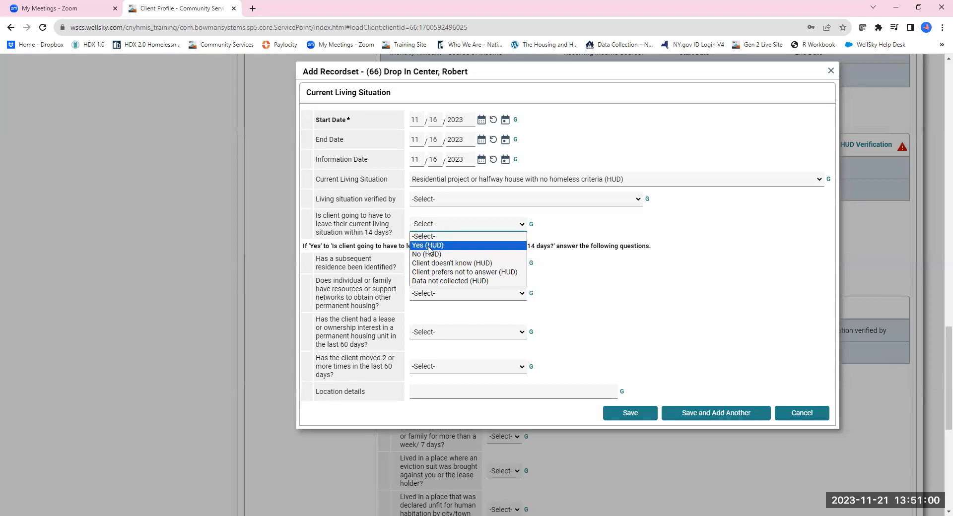
left_click(466, 180)
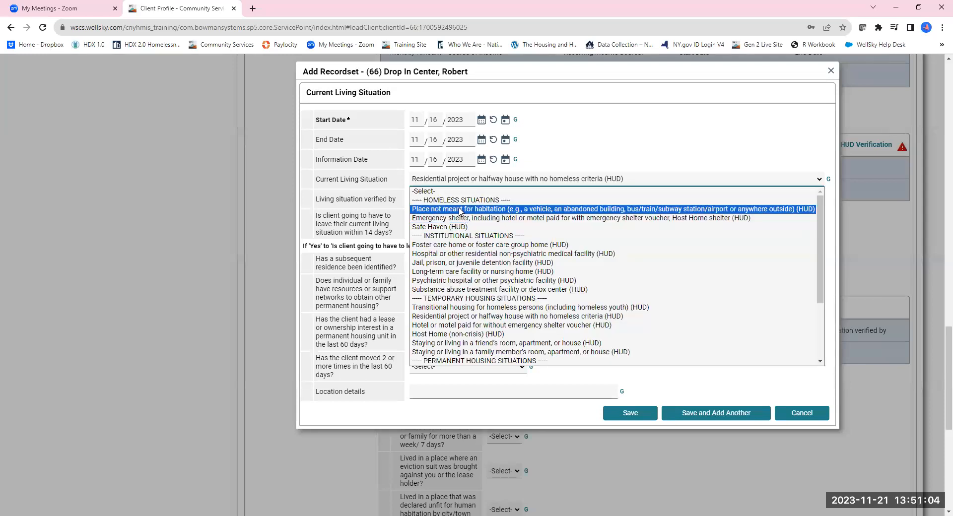
left_click(461, 210)
Step: Set Living situation verified by to In My Fathers Kitchen (163)
left_click(453, 201)
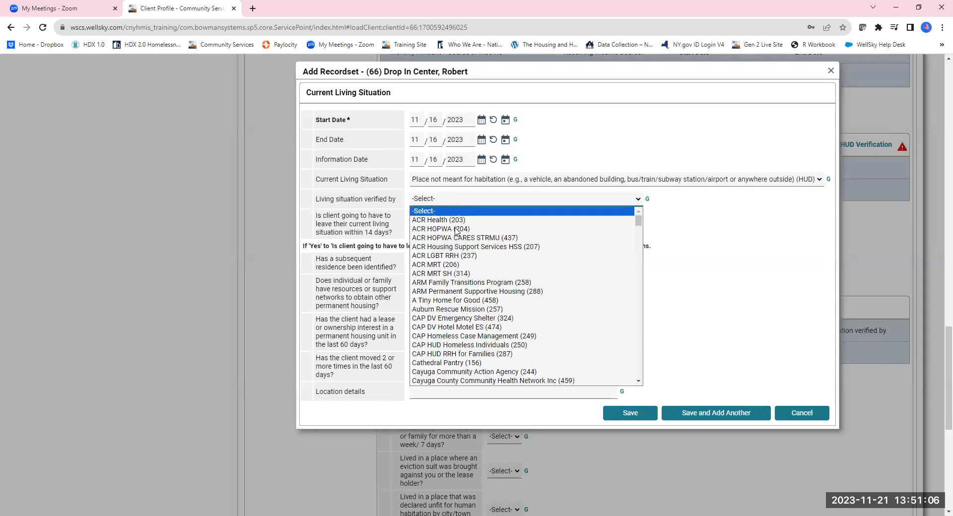
scroll(451, 312, "down", 3)
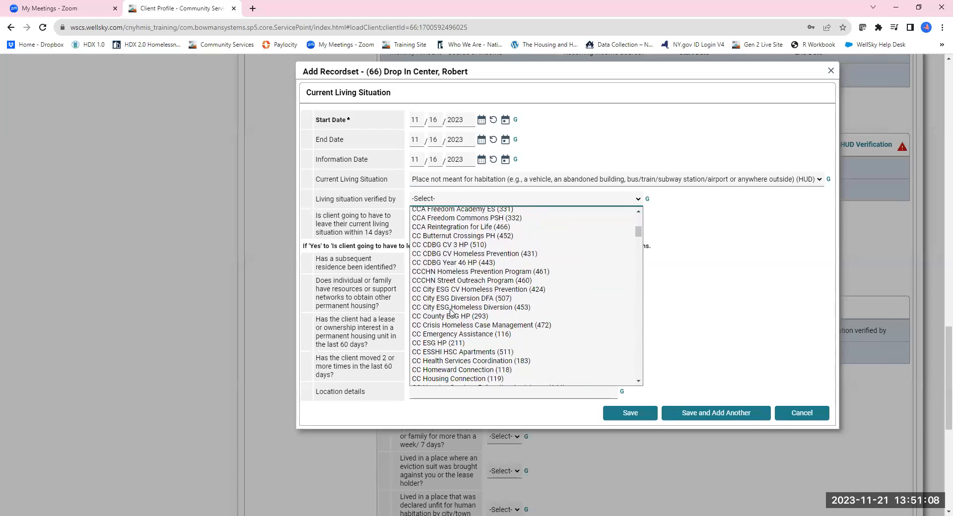
scroll(451, 312, "down", 10)
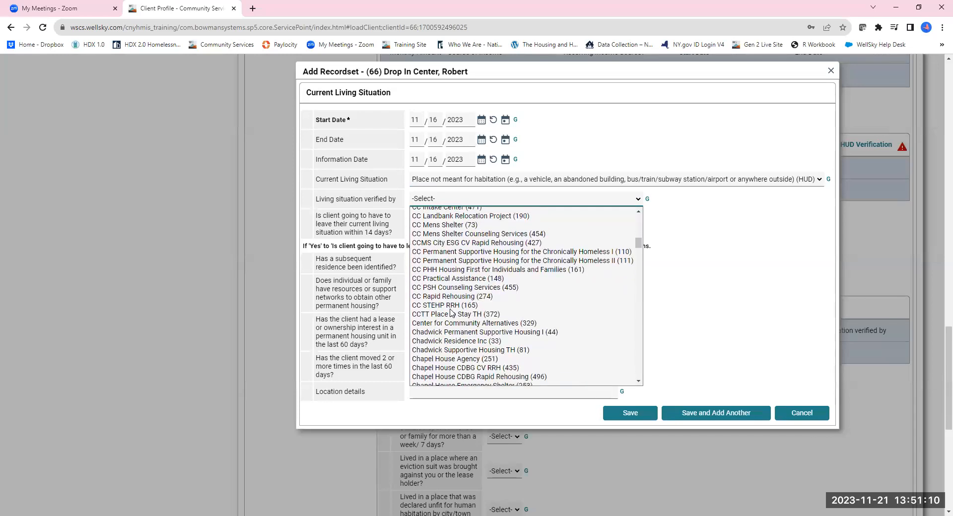
scroll(451, 313, "down", 6)
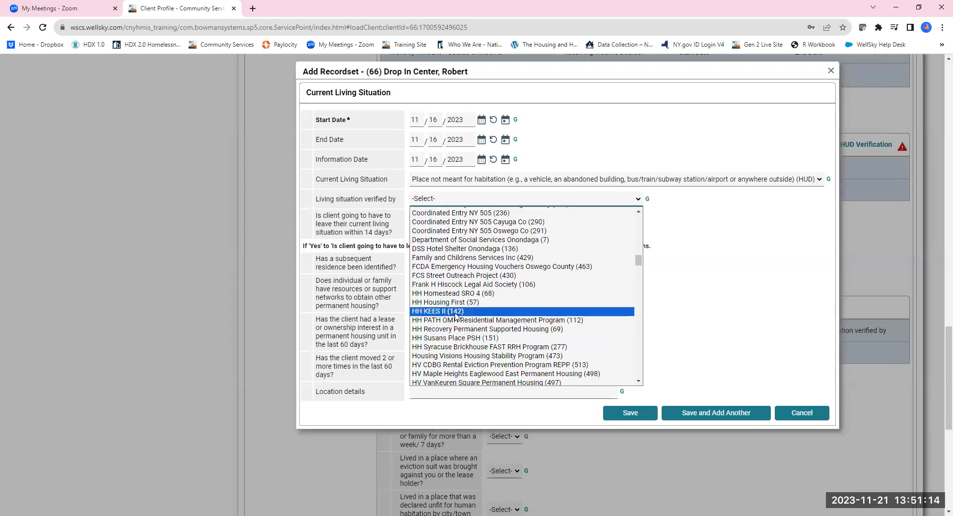
scroll(451, 312, "down", 8)
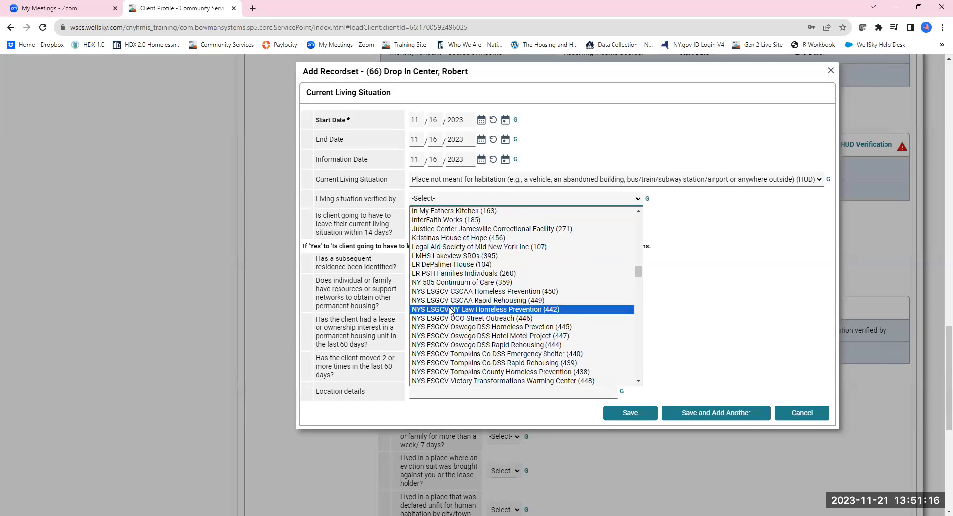
left_click(453, 213)
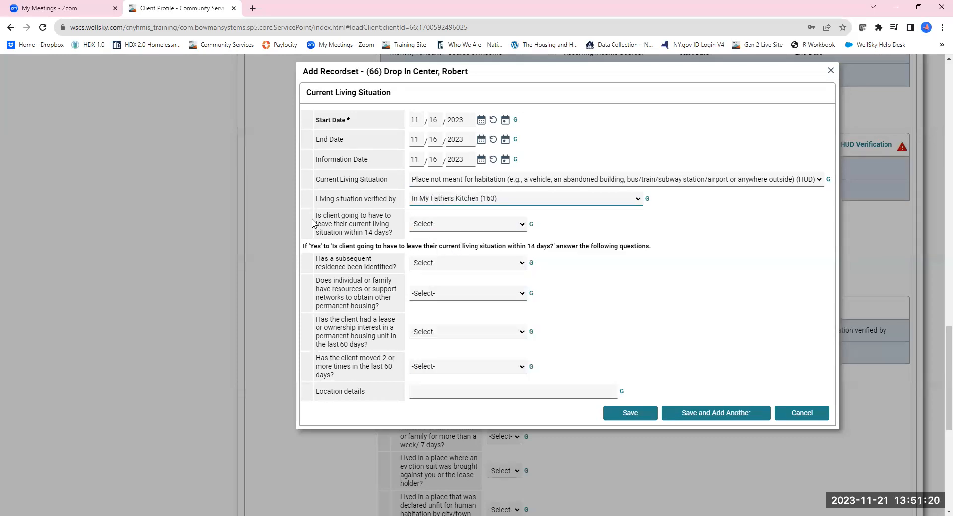
Step: Answer No (HUD) to whether the client must leave within 14 days and save the living situation record
left_click(455, 224)
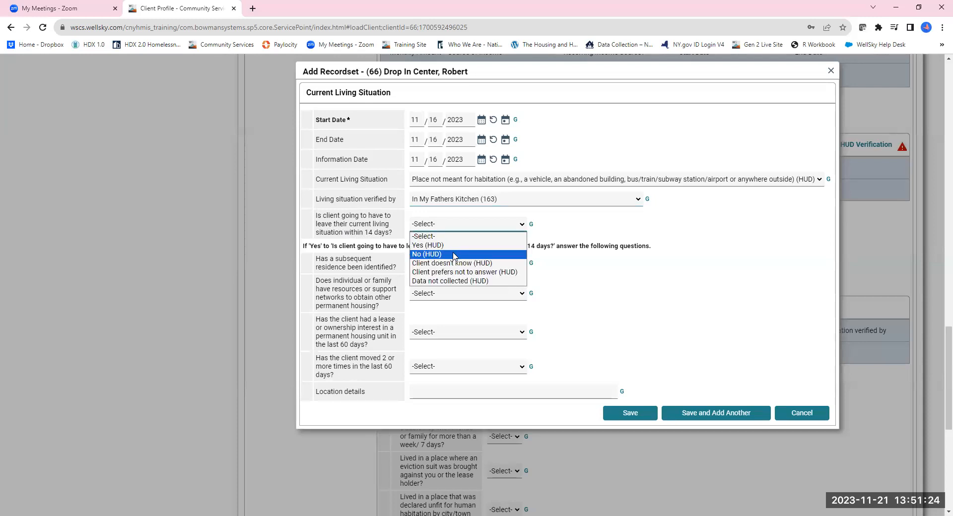
left_click(454, 255)
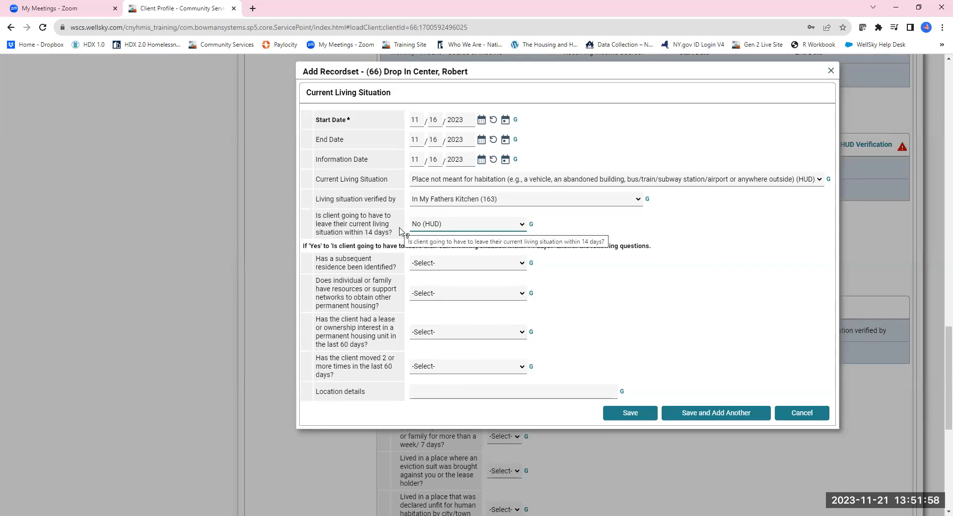
left_click(418, 393)
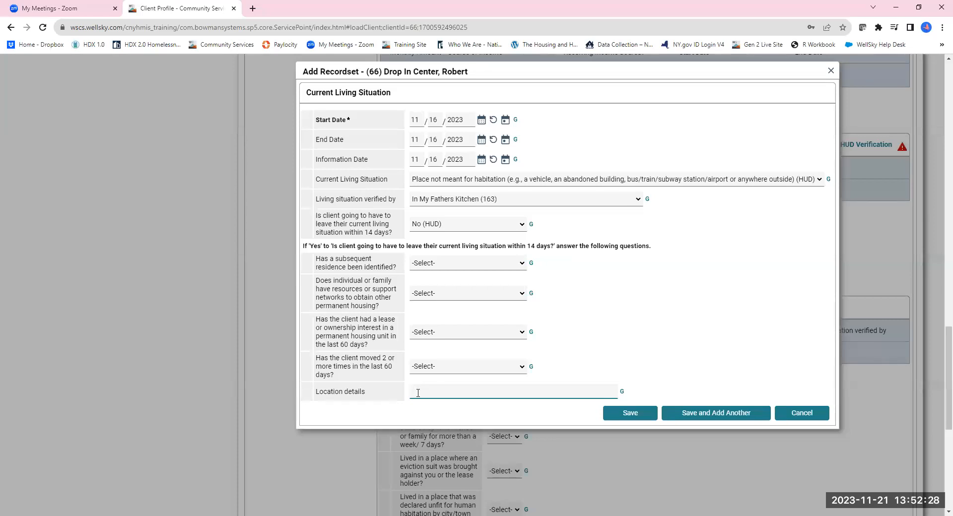
left_click(630, 415)
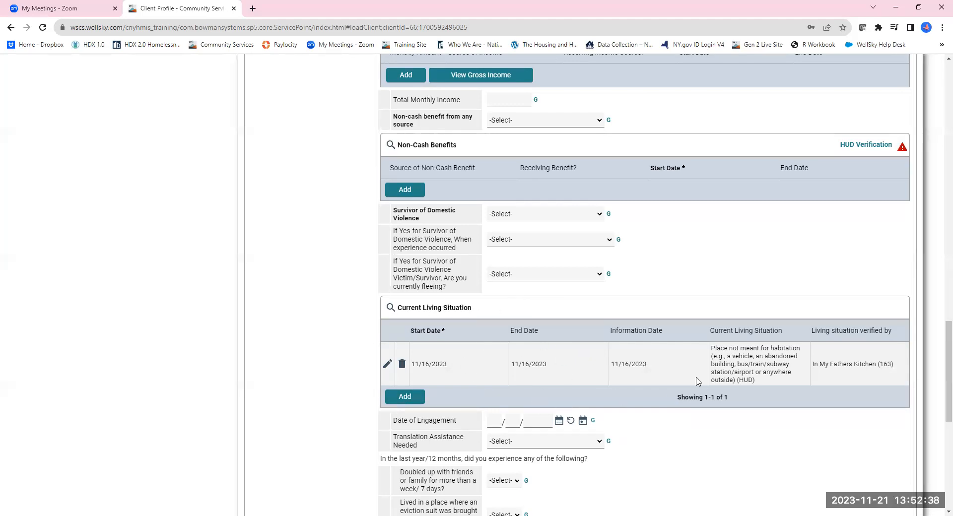
Step: Save and exit the entry assessment
scroll(735, 390, "up", 1)
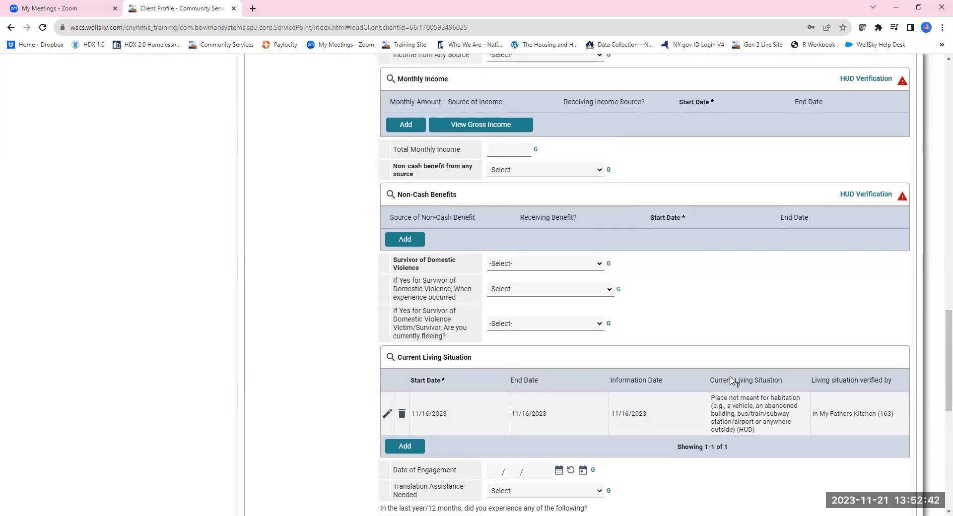
scroll(750, 396, "down", 9)
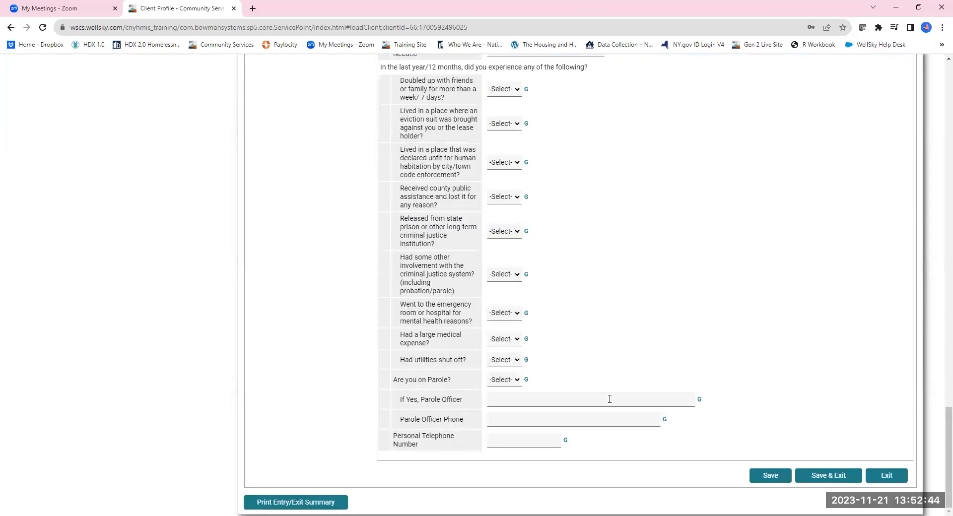
left_click(828, 478)
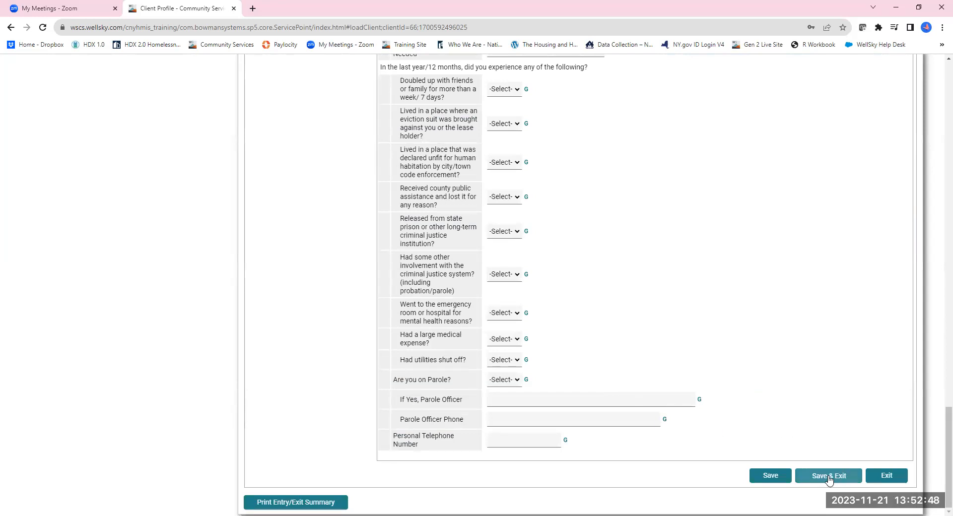